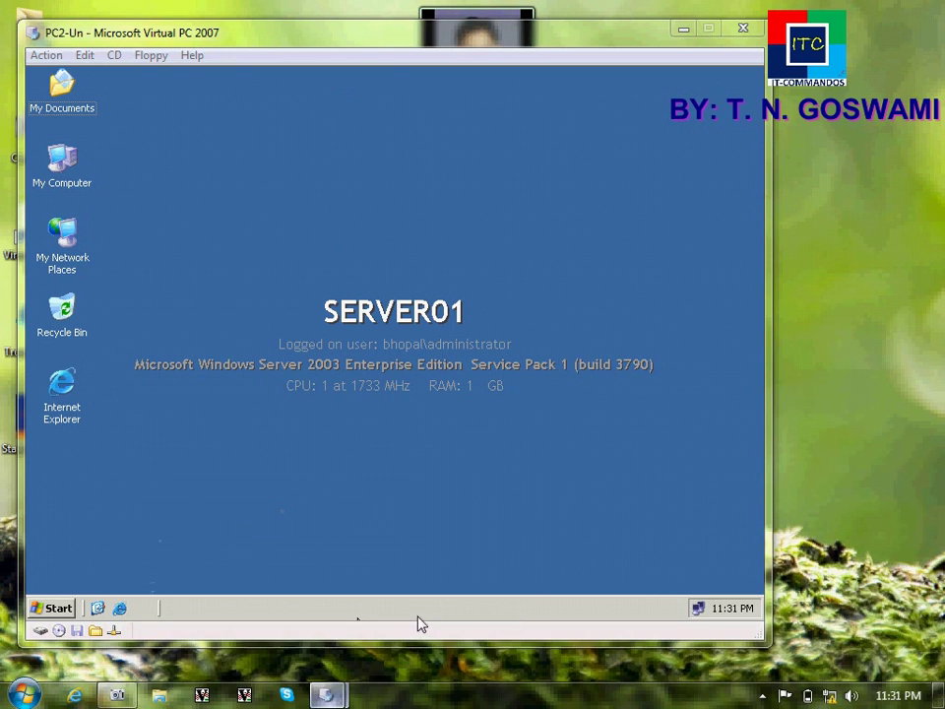
Bring the PC3-Un client machine to the front and move its window so the PC2-Un window stays accessible behind it
mouse_move(327, 693)
click(415, 620)
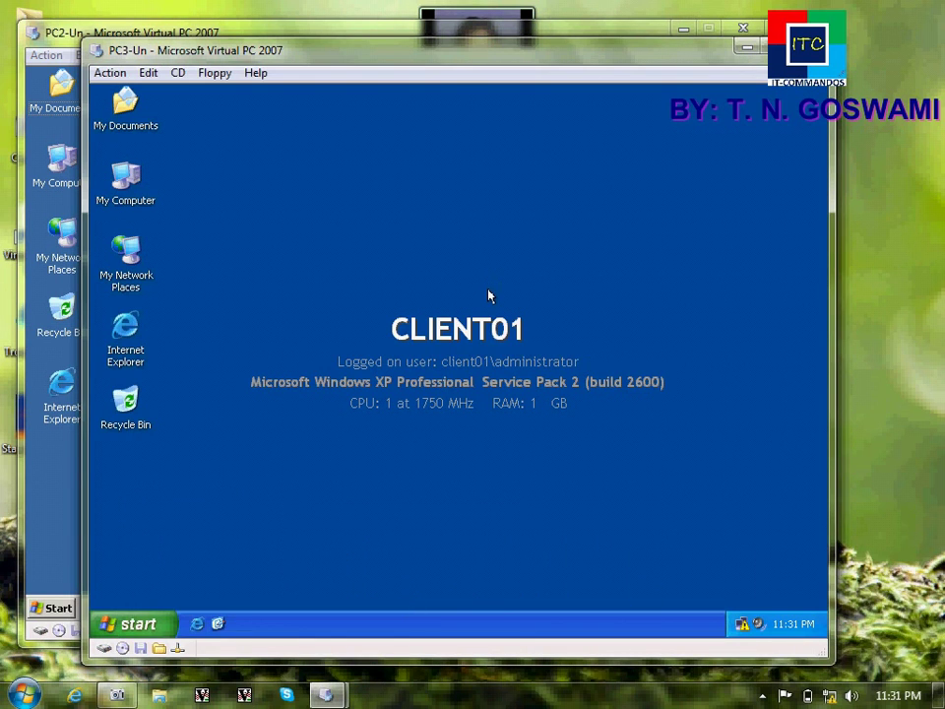
drag(415, 70, 485, 79)
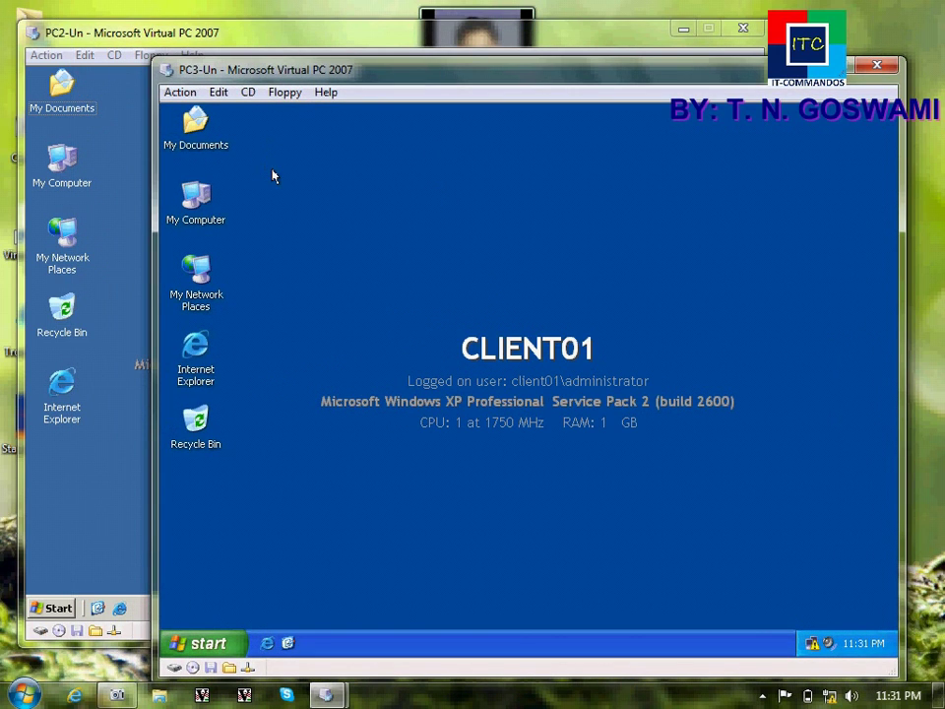
Check the full computer name and domain in the system properties of the PC2-Un server machine
click(135, 365)
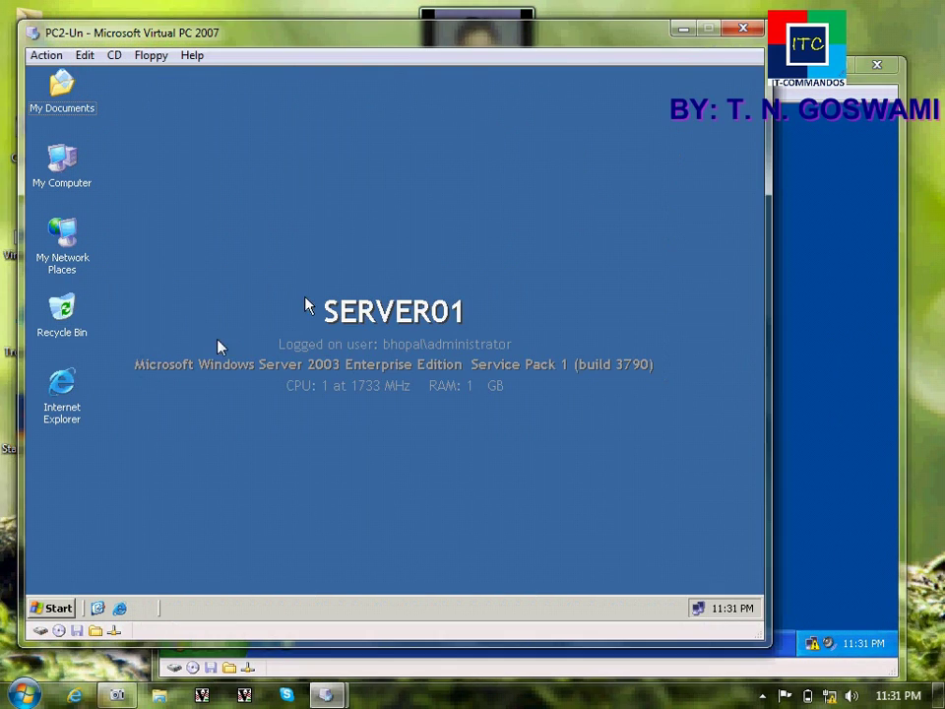
right_click(76, 183)
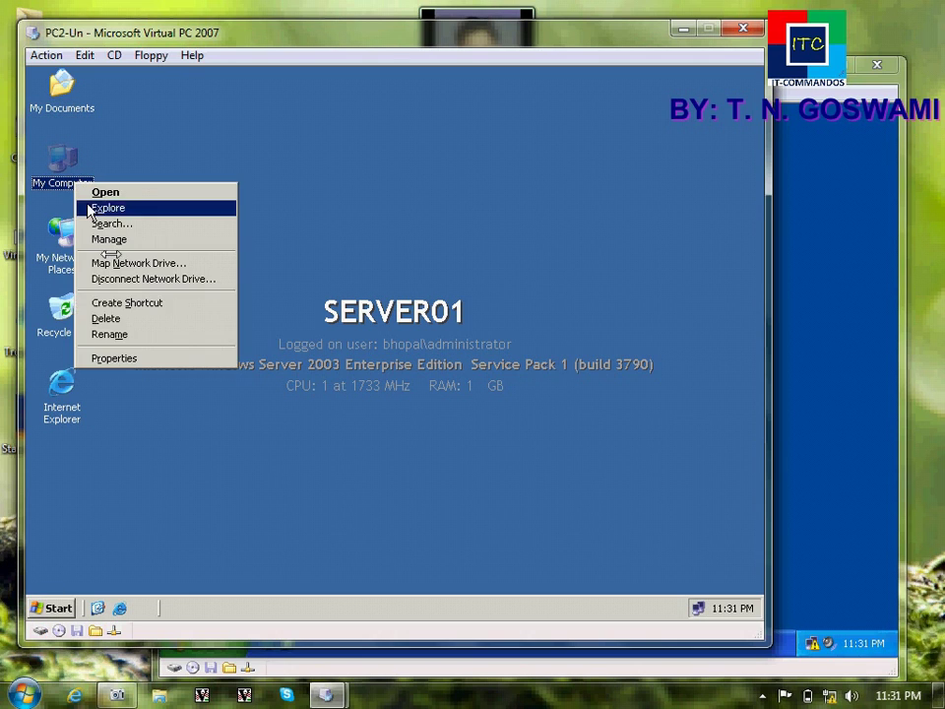
click(123, 358)
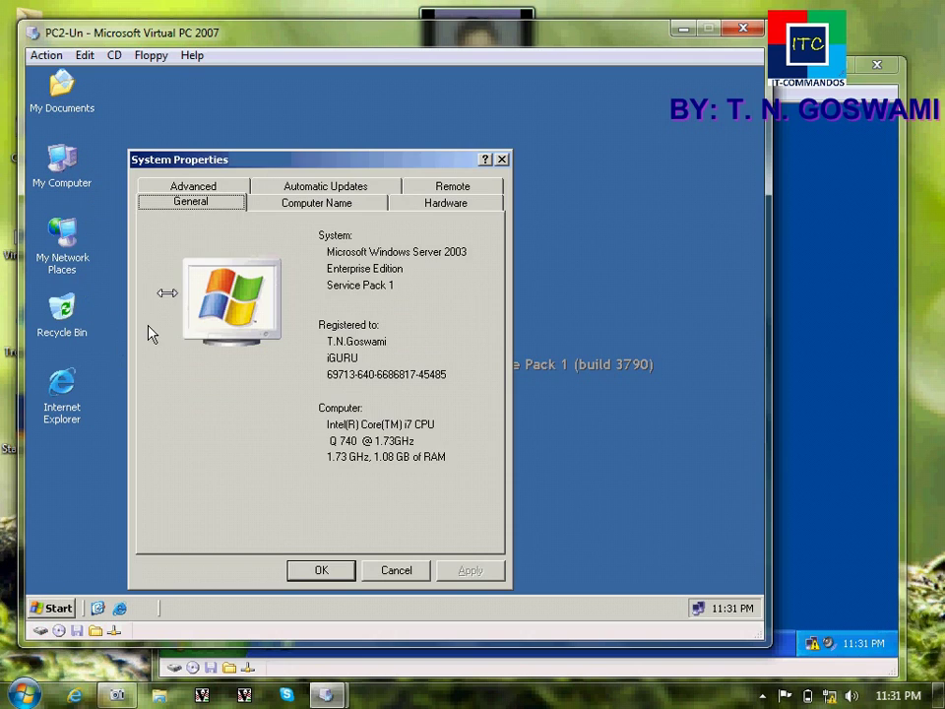
click(299, 204)
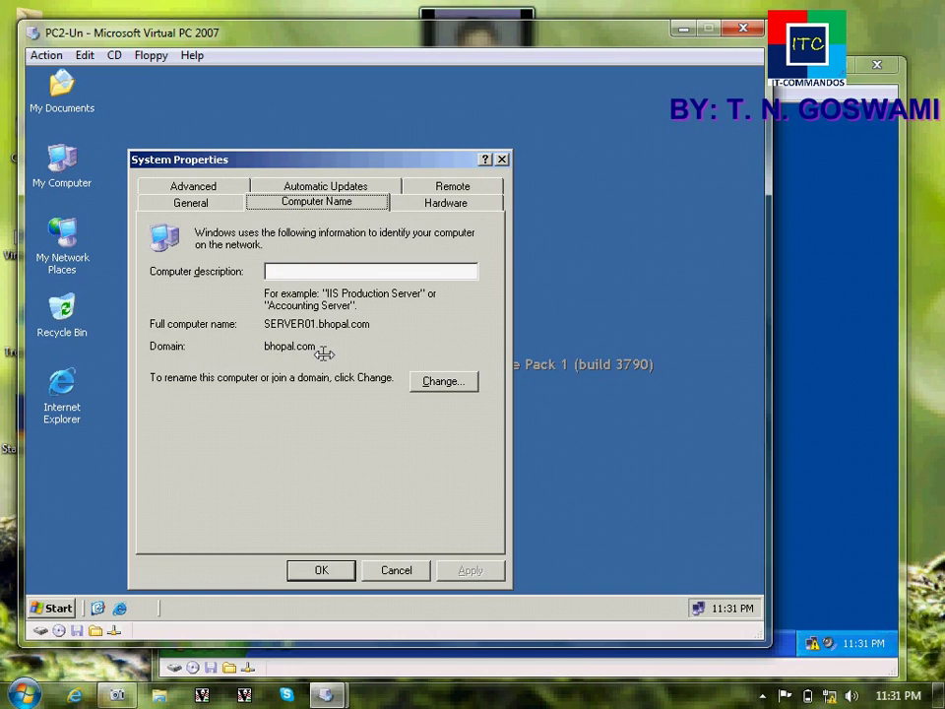
click(322, 571)
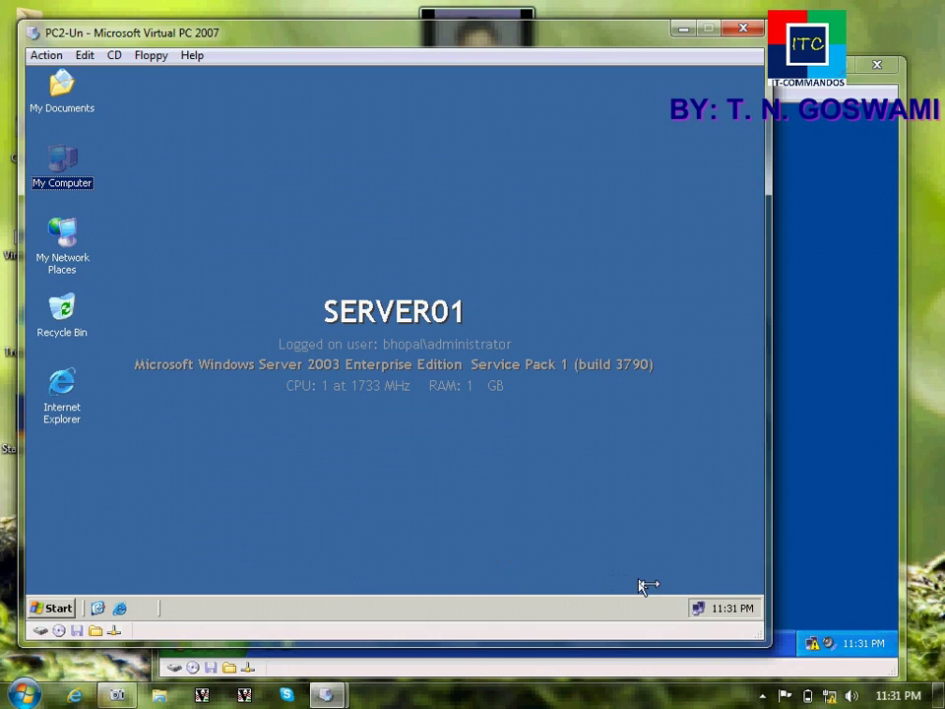
Review the TCP/IP settings of the server's local area connection without changing them
double_click(696, 609)
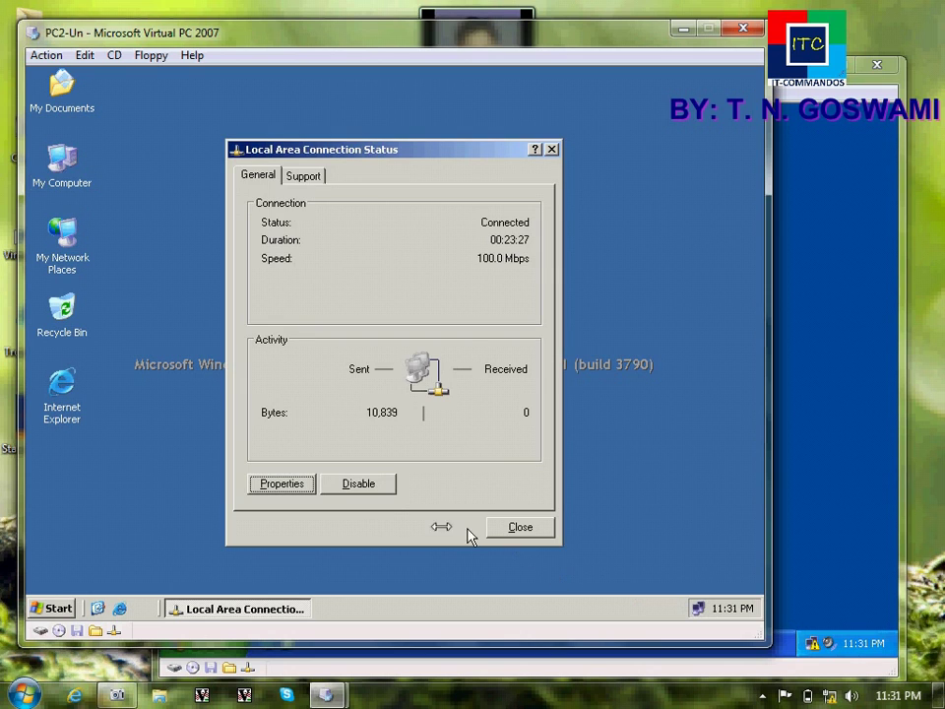
click(303, 484)
double_click(202, 275)
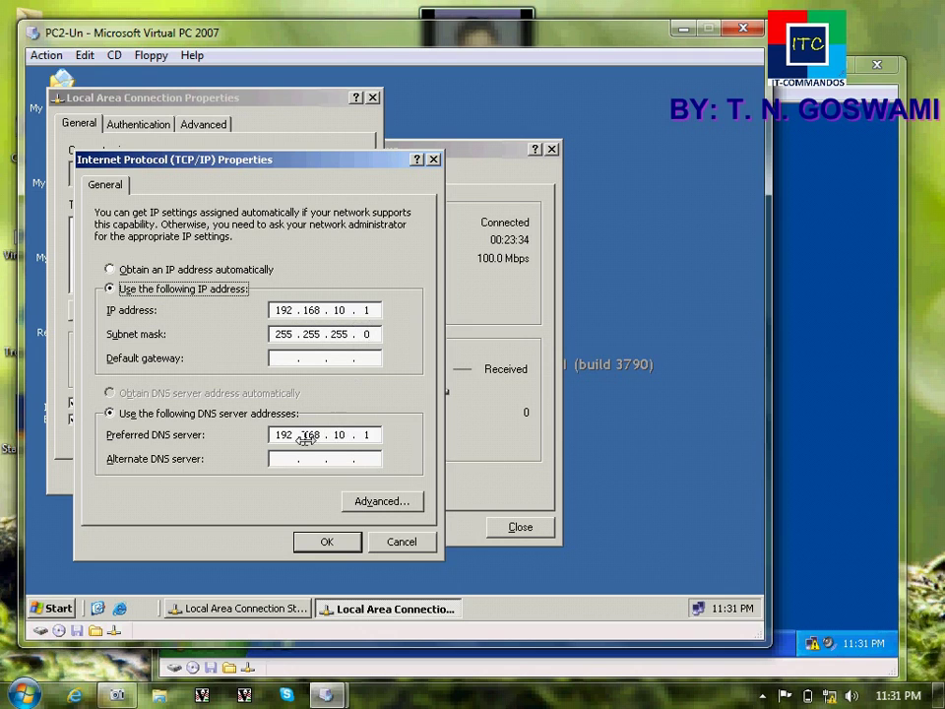
click(405, 544)
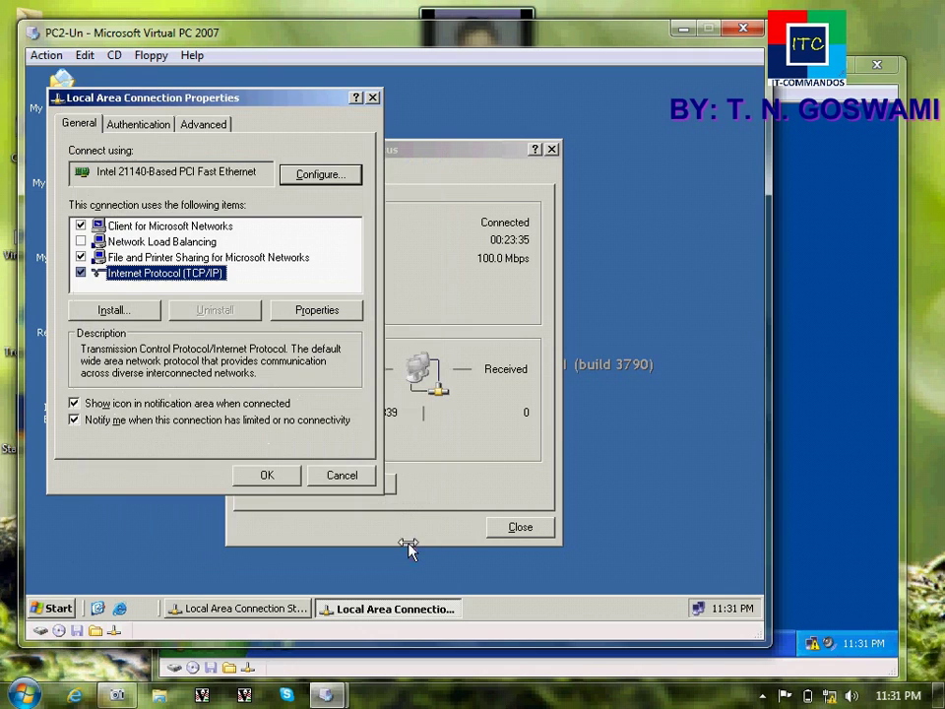
click(350, 479)
click(498, 532)
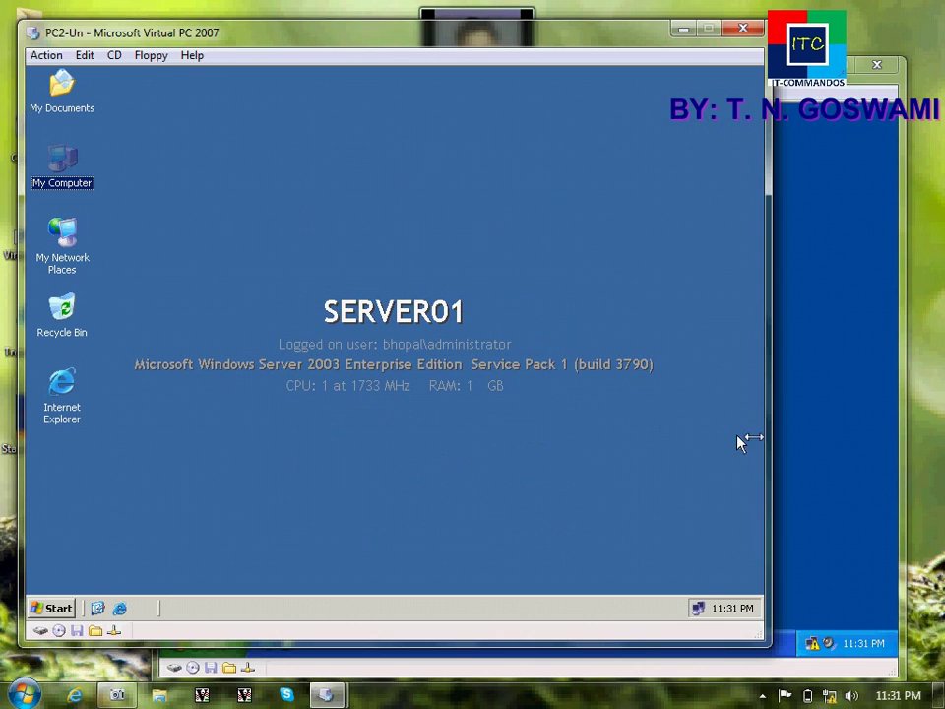
On the PC3-Un client, set the local area connection's static IP address to 192.168.10.2 with subnet mask 255.255.255.0
click(797, 453)
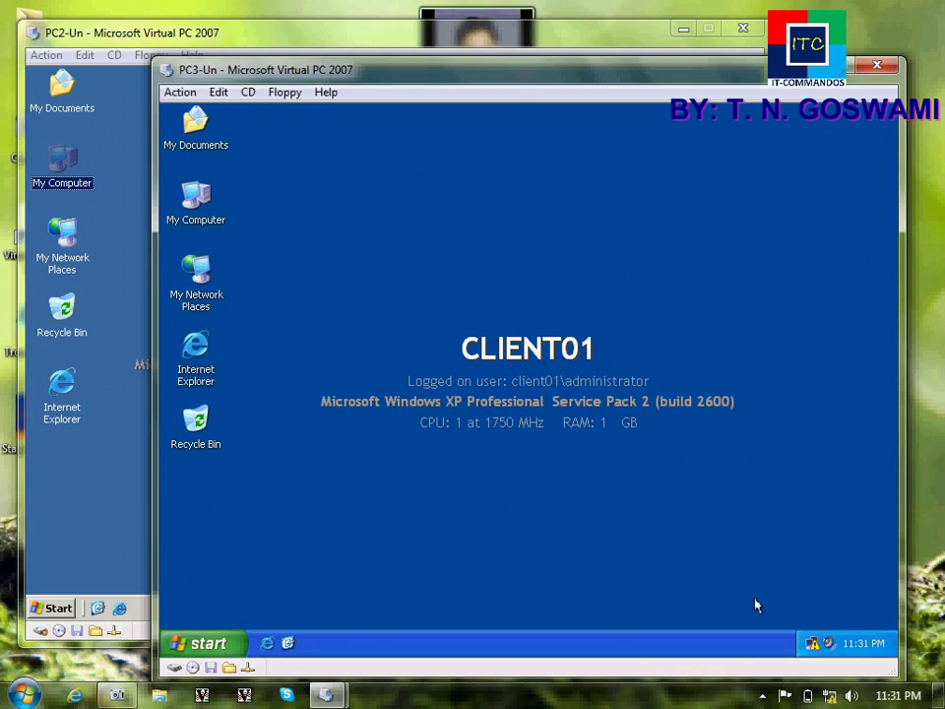
double_click(811, 642)
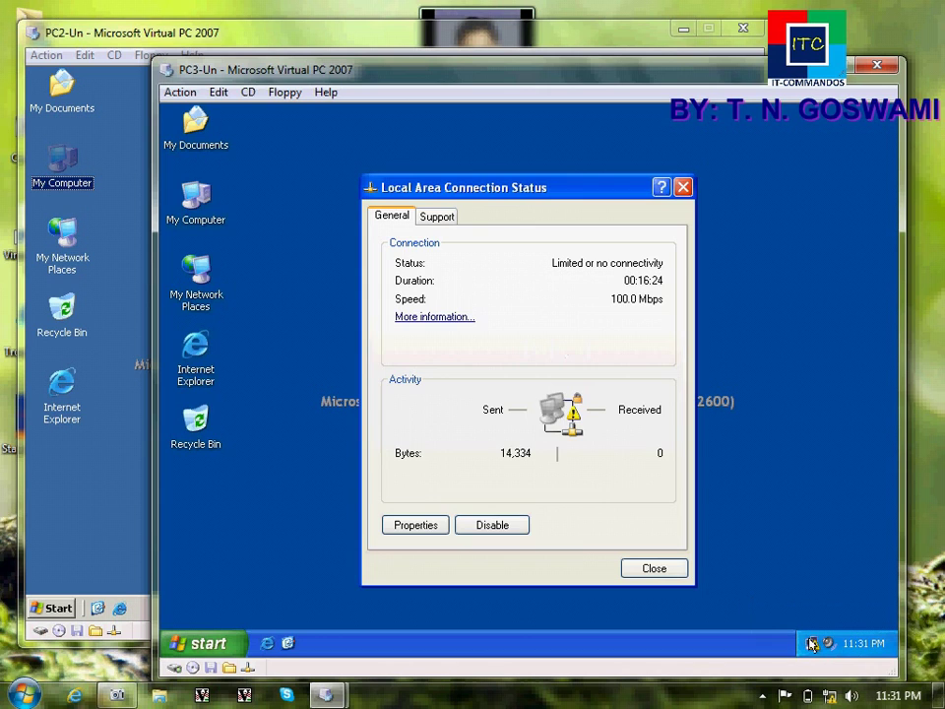
click(431, 527)
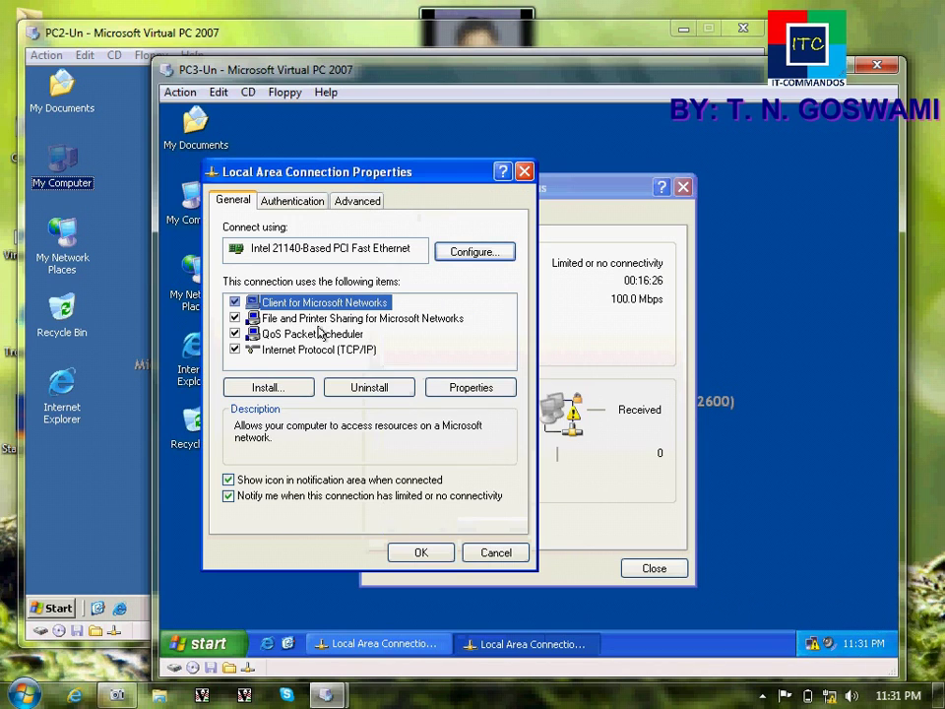
double_click(325, 348)
click(325, 352)
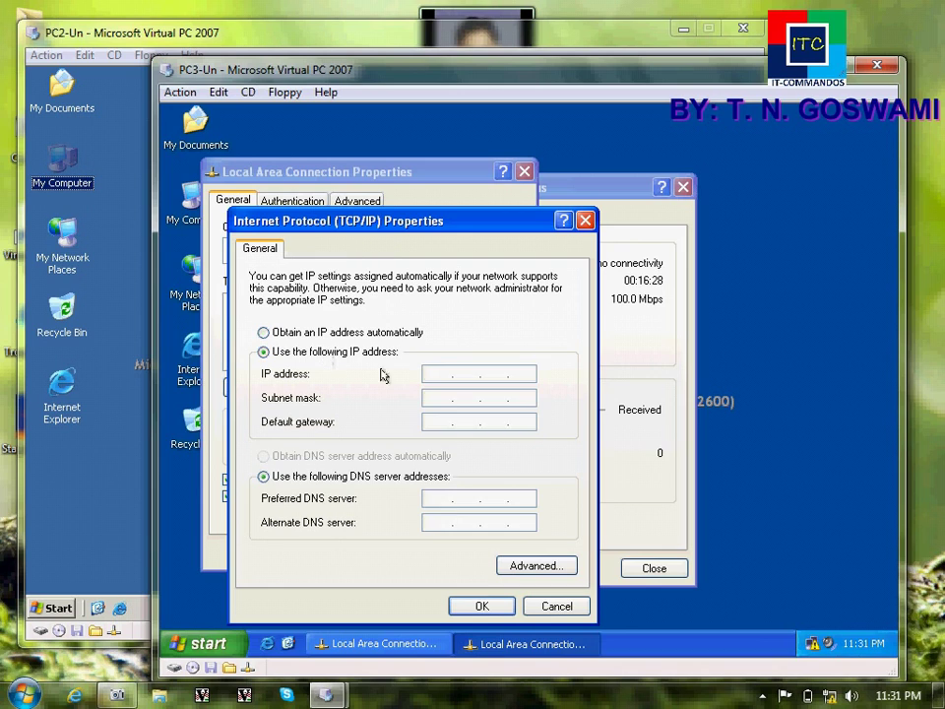
text(192 . 168 . 10 .)
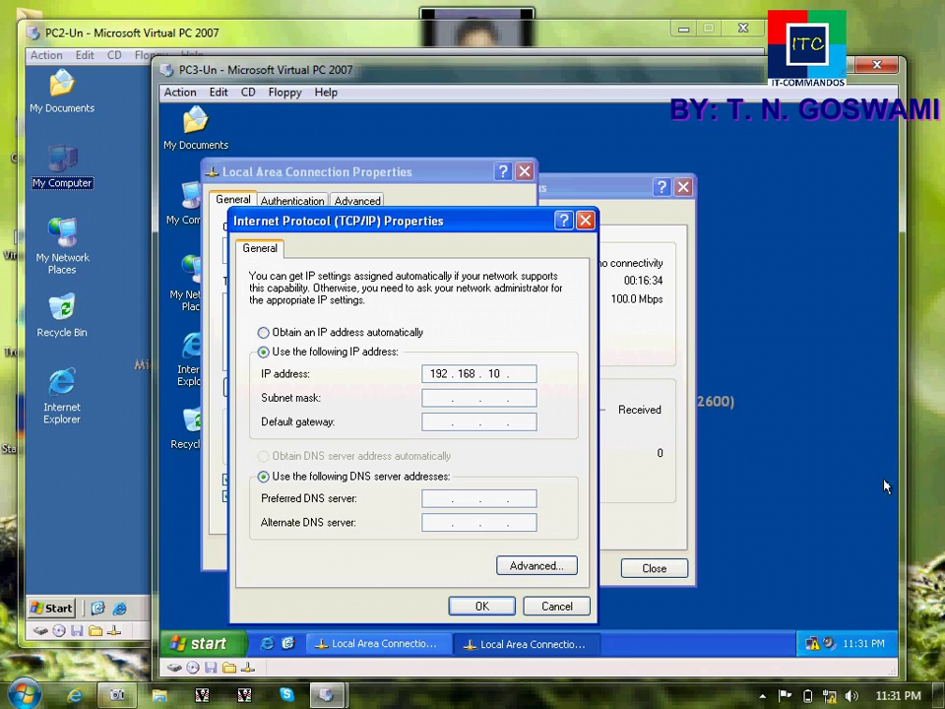
key(Tab)
key(Tab)
key(Tab)
key(Tab)
Enter a preferred DNS server address starting with 192.168 and apply the client's connection settings
text(192 . )
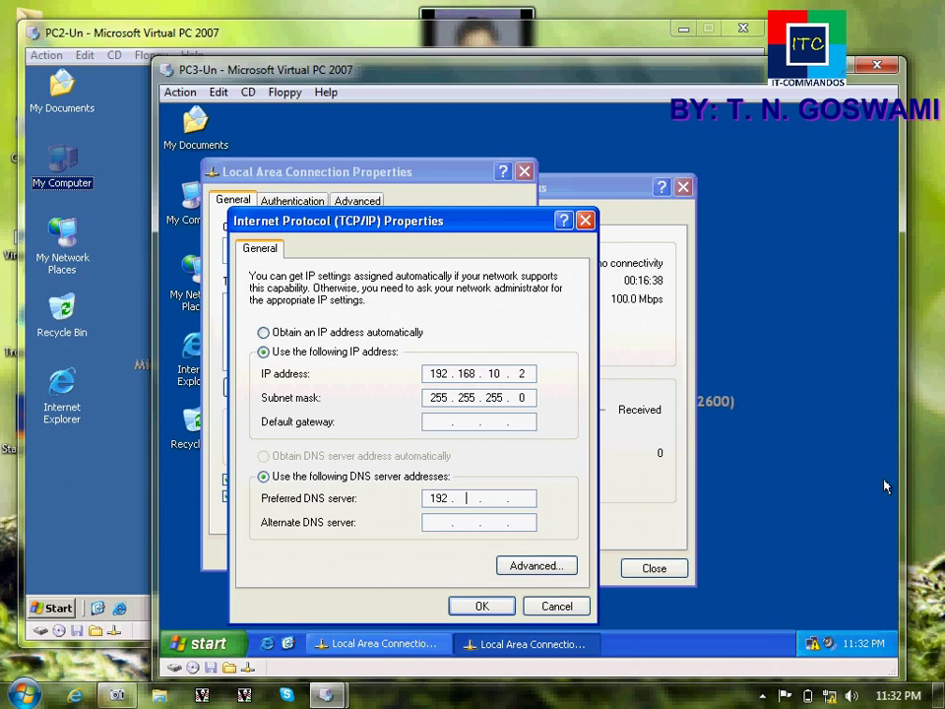
text(168)
click(482, 606)
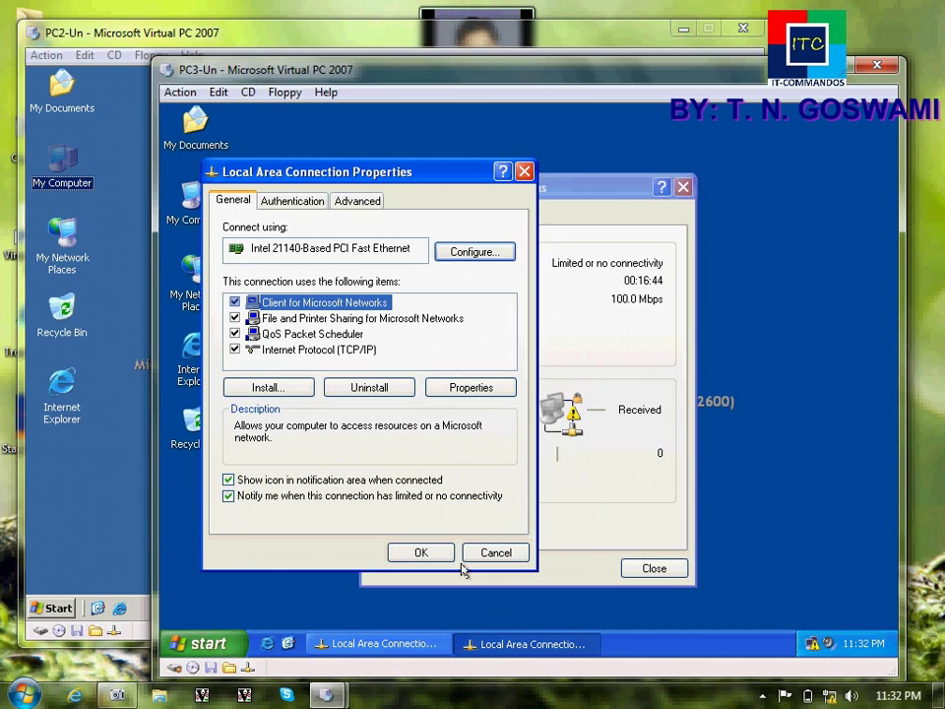
click(419, 553)
click(635, 571)
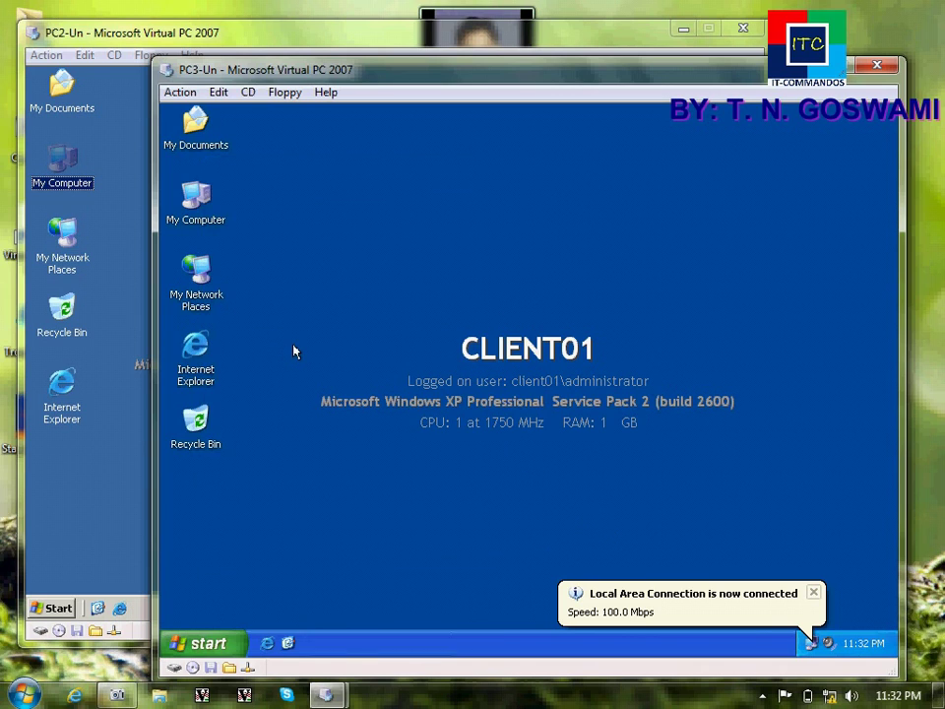
Ping the server at 192.168.10.1 from the client, and return to the PC2-Un server machine
key(super+r)
text(p)
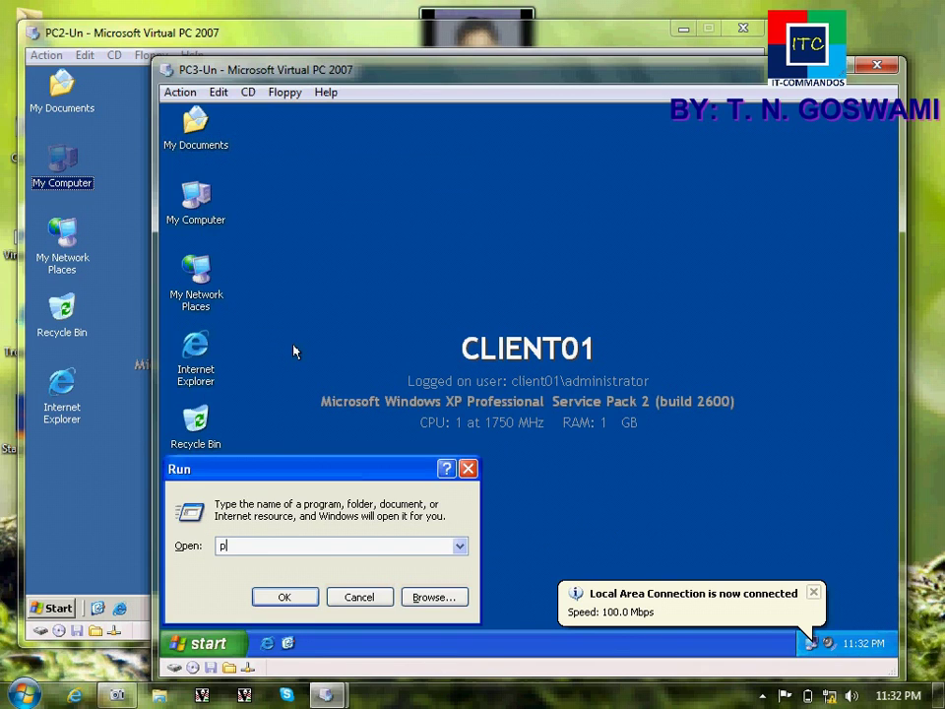
text(ing 192.168.10.1)
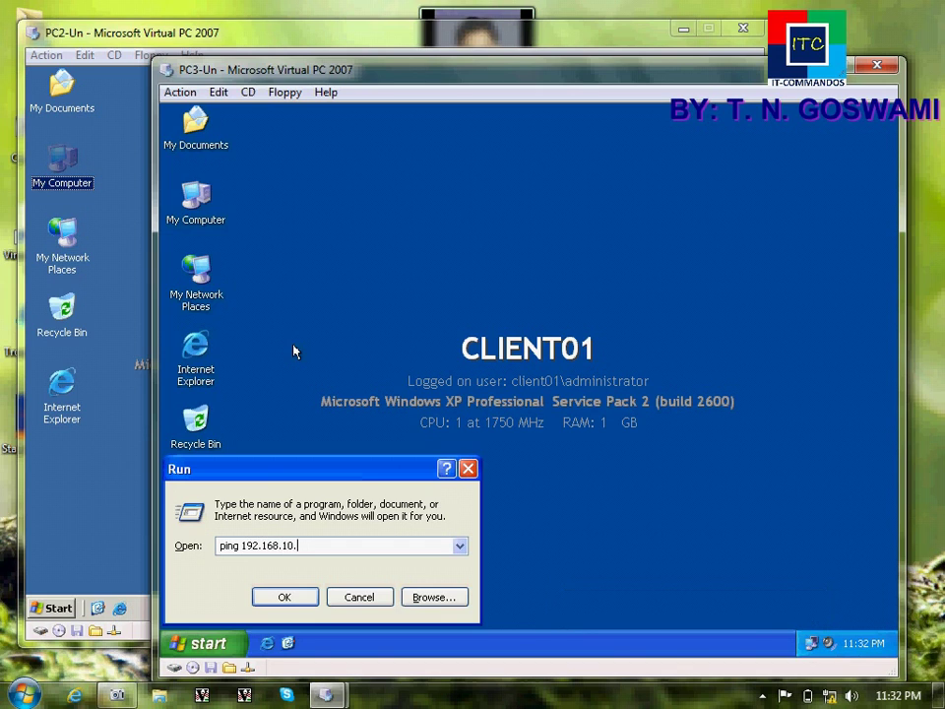
key(Return)
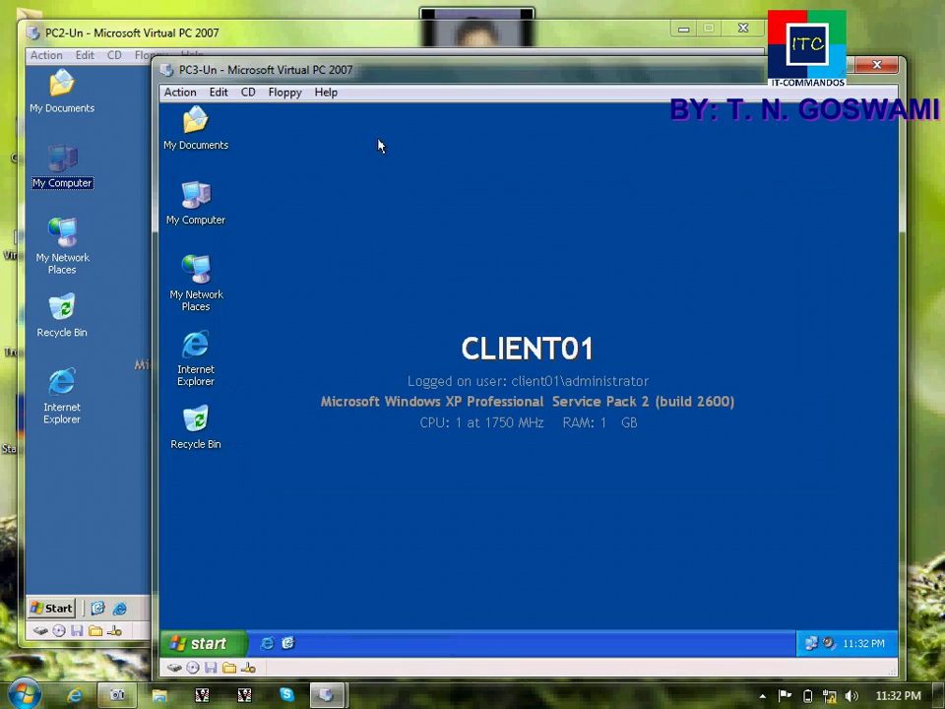
click(84, 480)
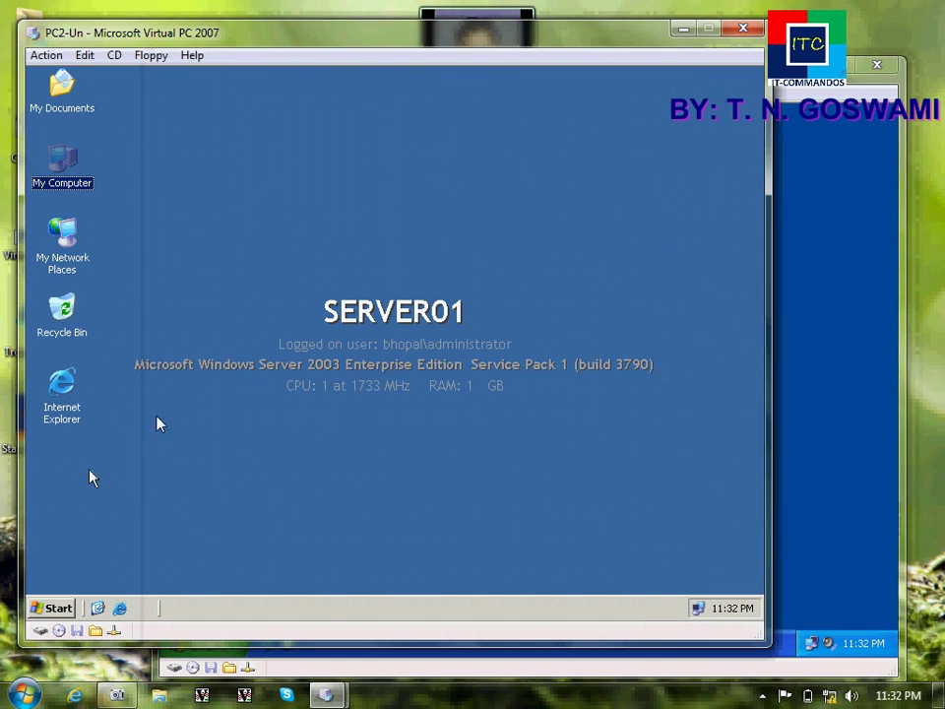
click(66, 614)
mouse_move(131, 374)
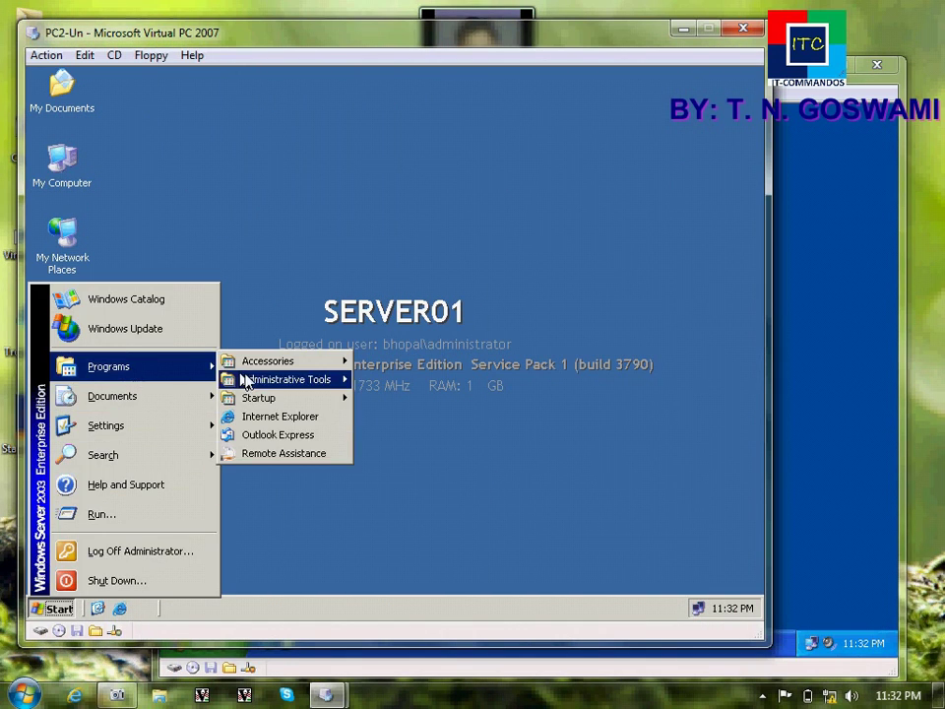
mouse_move(246, 382)
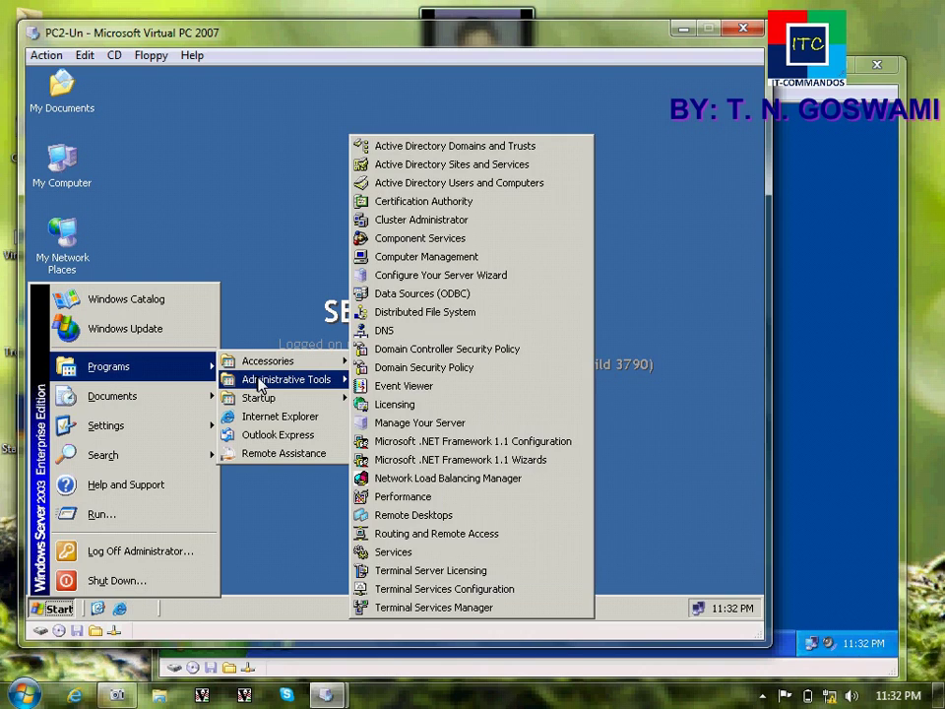
click(494, 187)
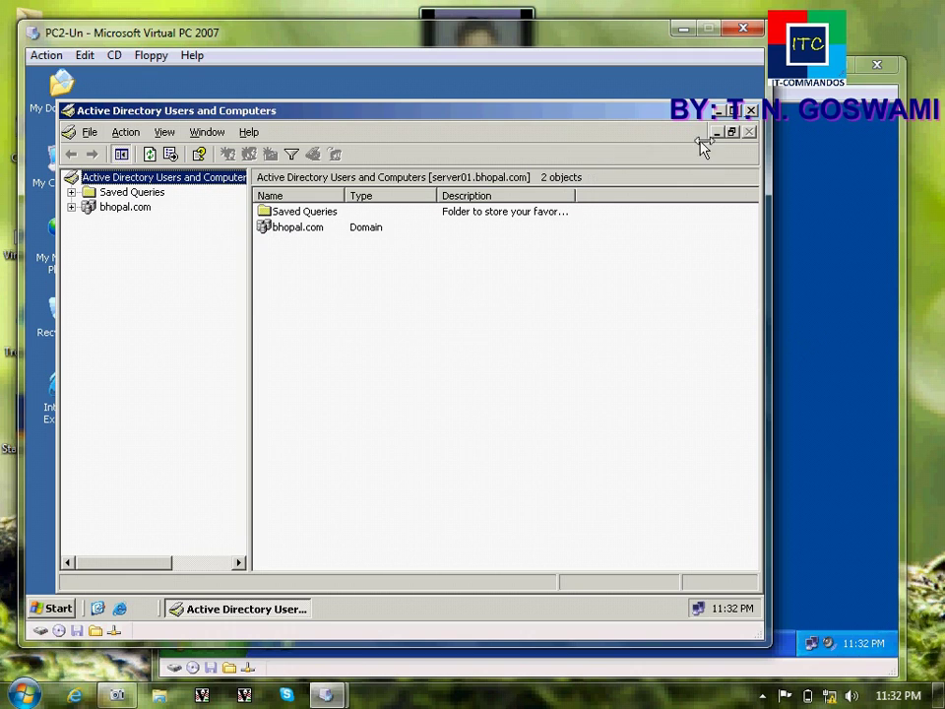
click(749, 110)
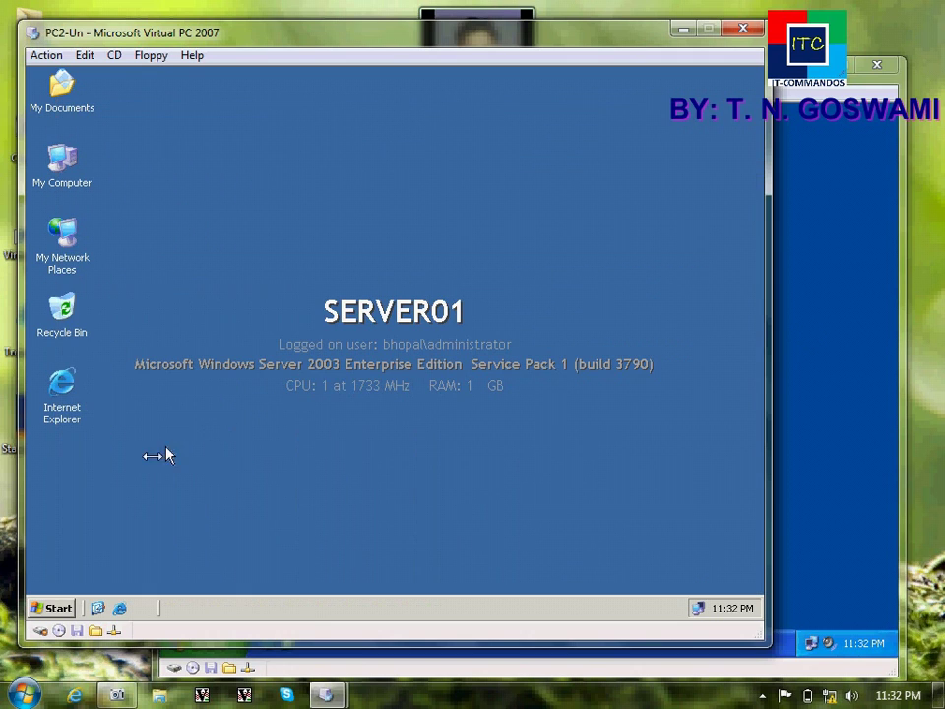
Open Active Directory Users and Computers on the server and display the Users container of the bhopal.com domain
click(54, 607)
mouse_move(138, 368)
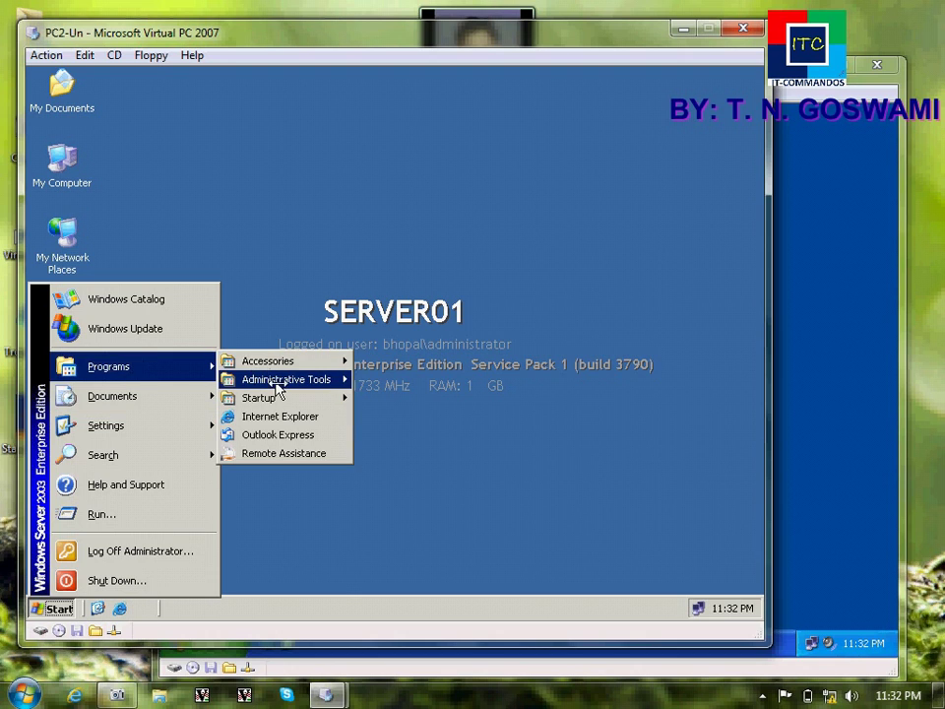
mouse_move(281, 382)
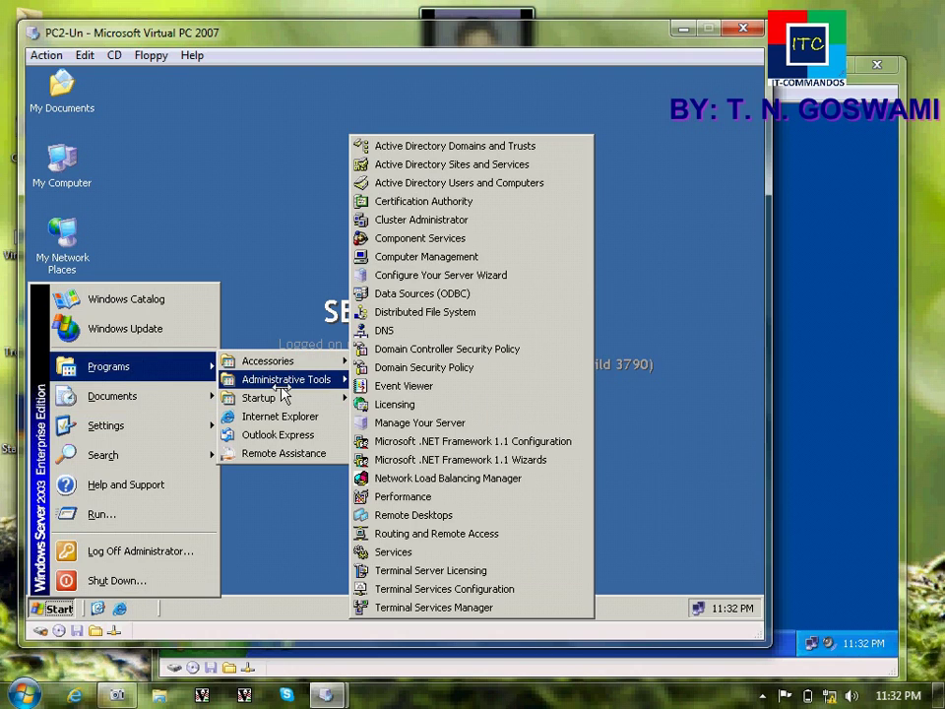
click(505, 186)
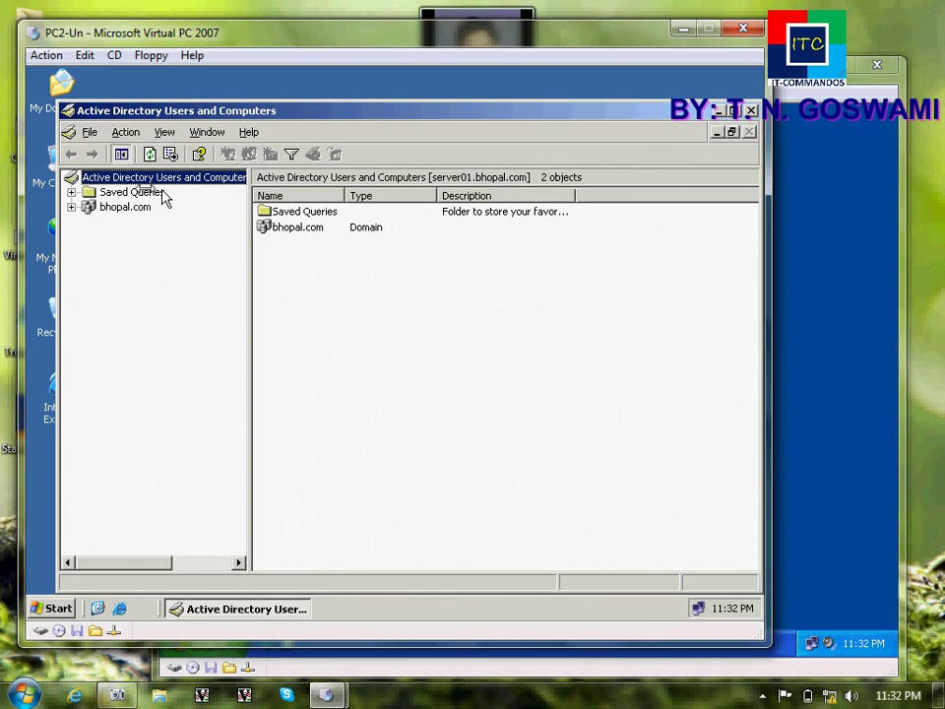
click(106, 212)
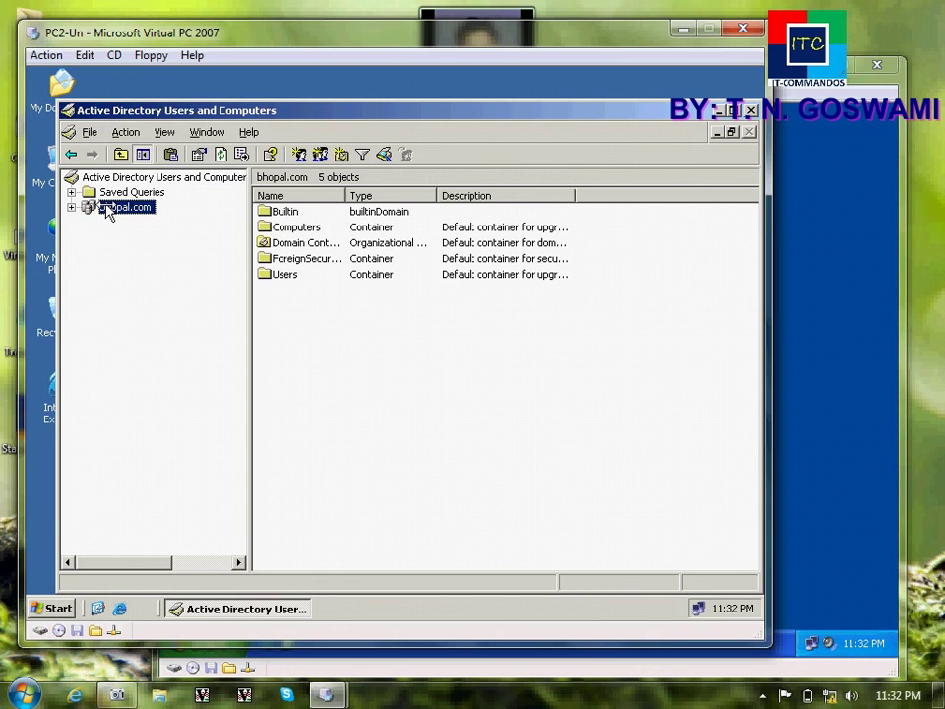
double_click(107, 212)
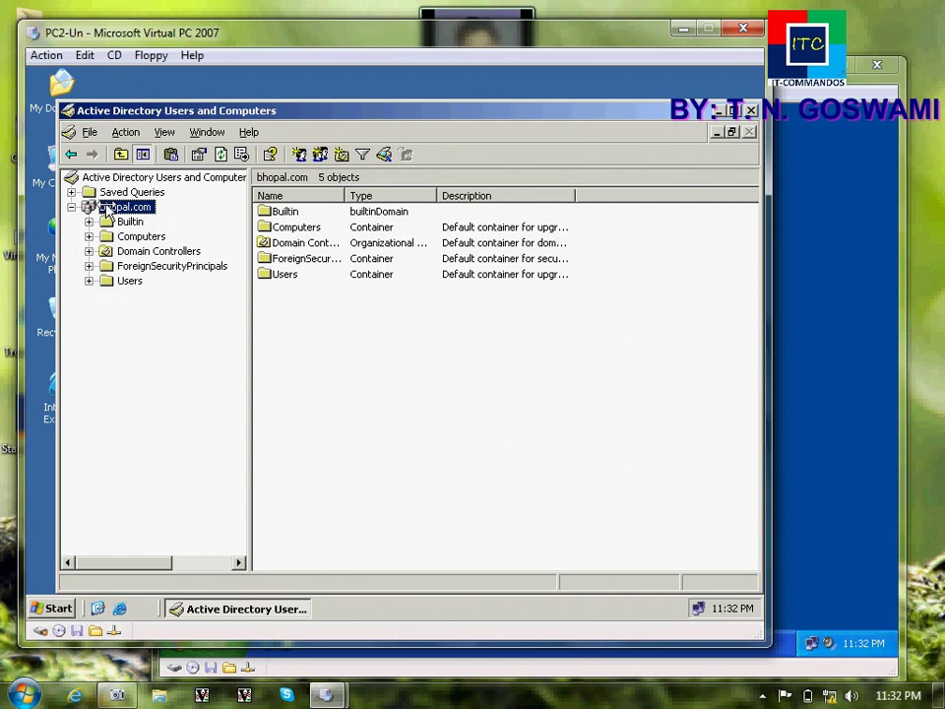
click(132, 283)
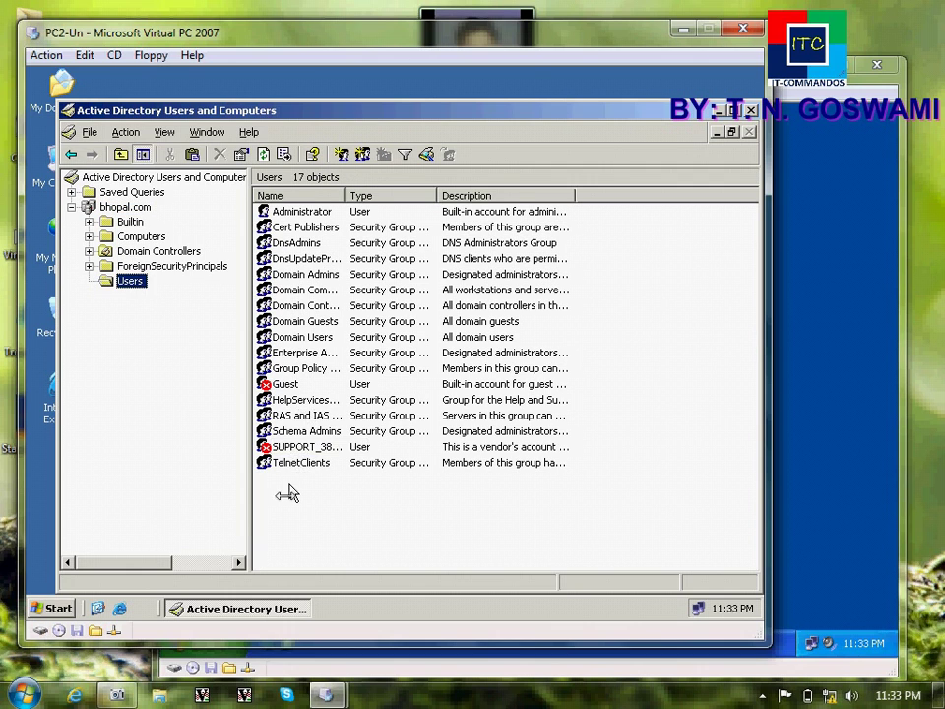
Start a new user in the bhopal.com Users container with first name TNG and logon name tng
right_click(282, 518)
mouse_move(327, 350)
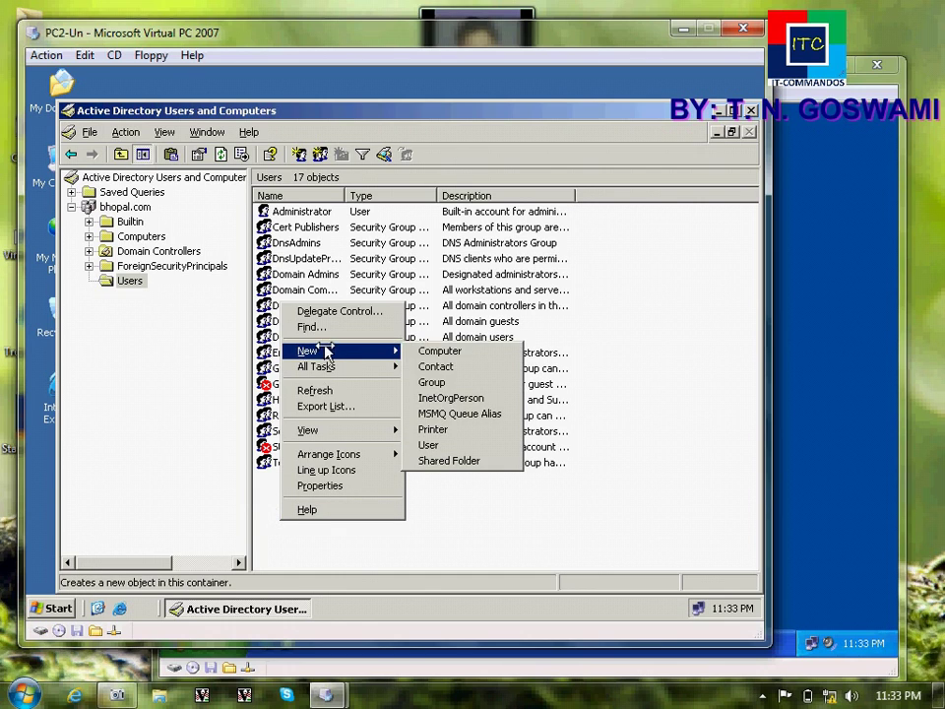
click(431, 445)
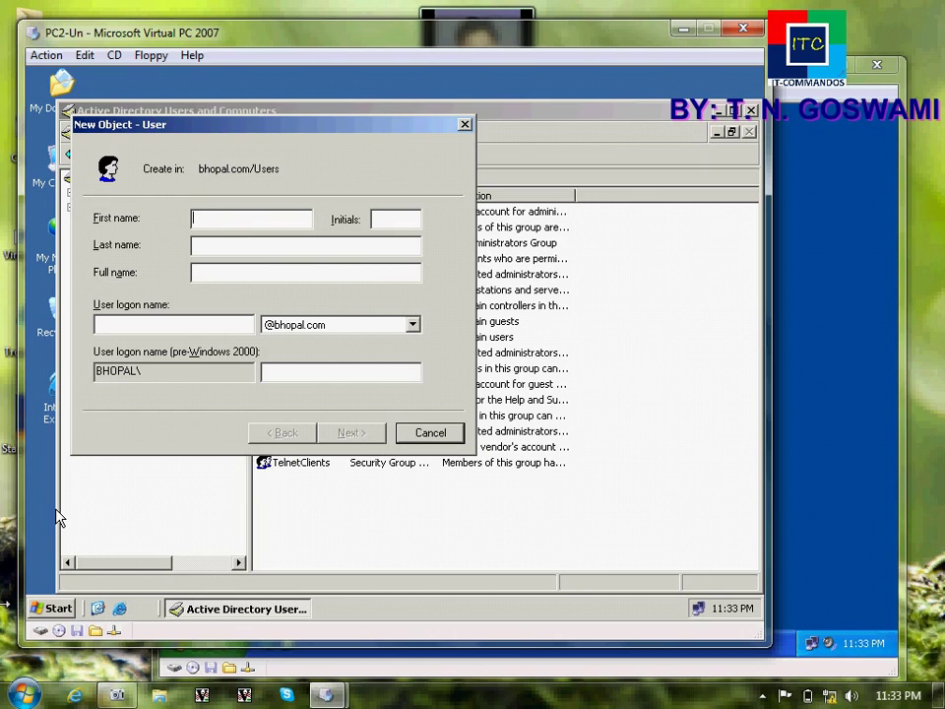
text(TNG)
click(136, 332)
text(tng)
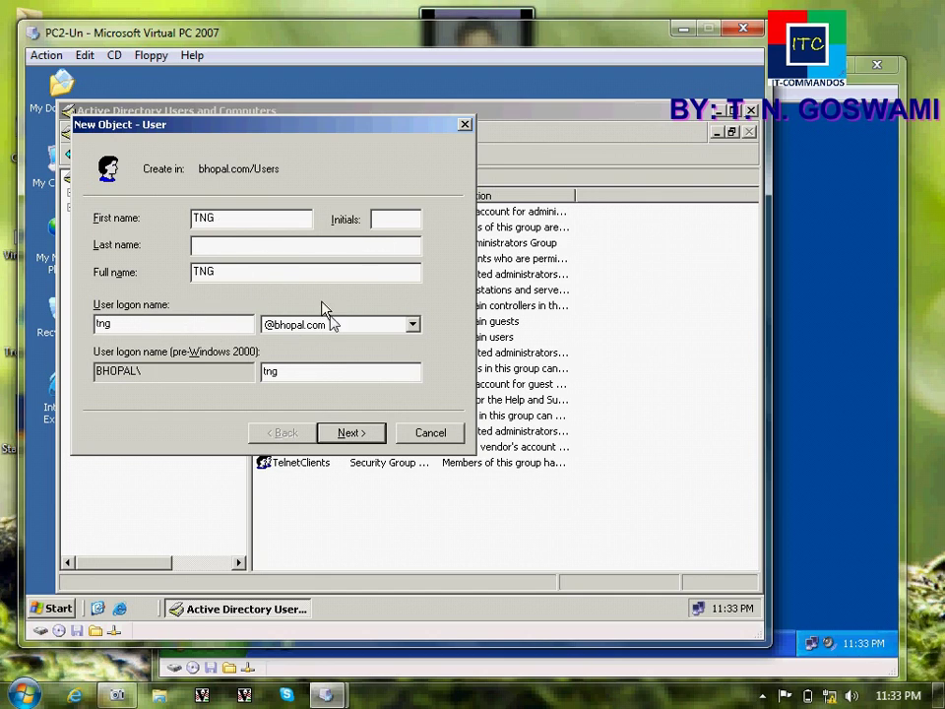
click(344, 434)
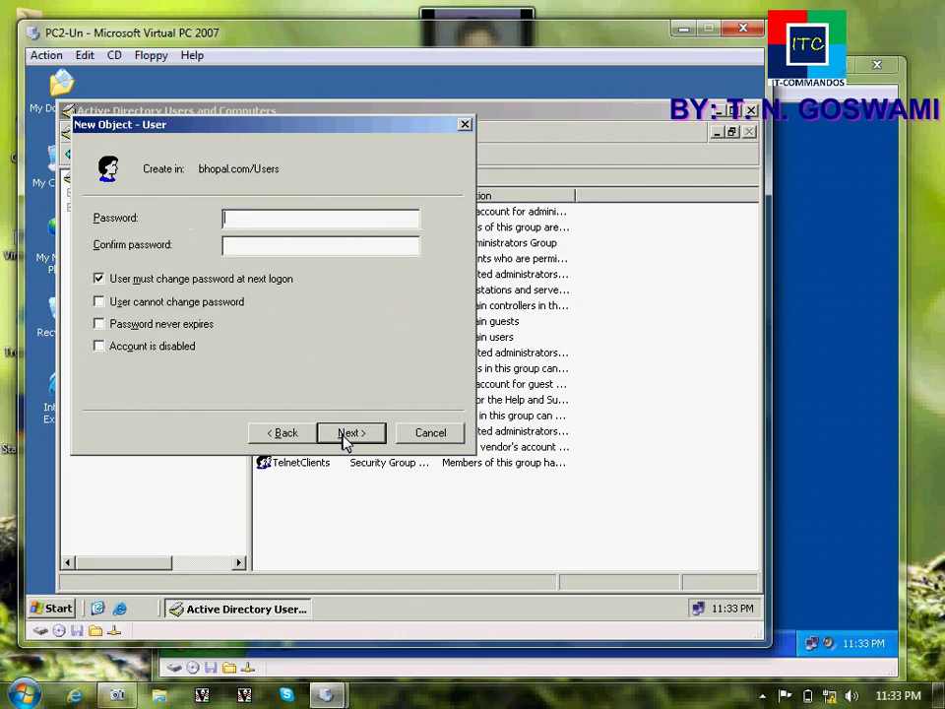
Enter and confirm the TNG account's password, replace the forced change at next logon with Password never expires, and create the user
text(••••••)
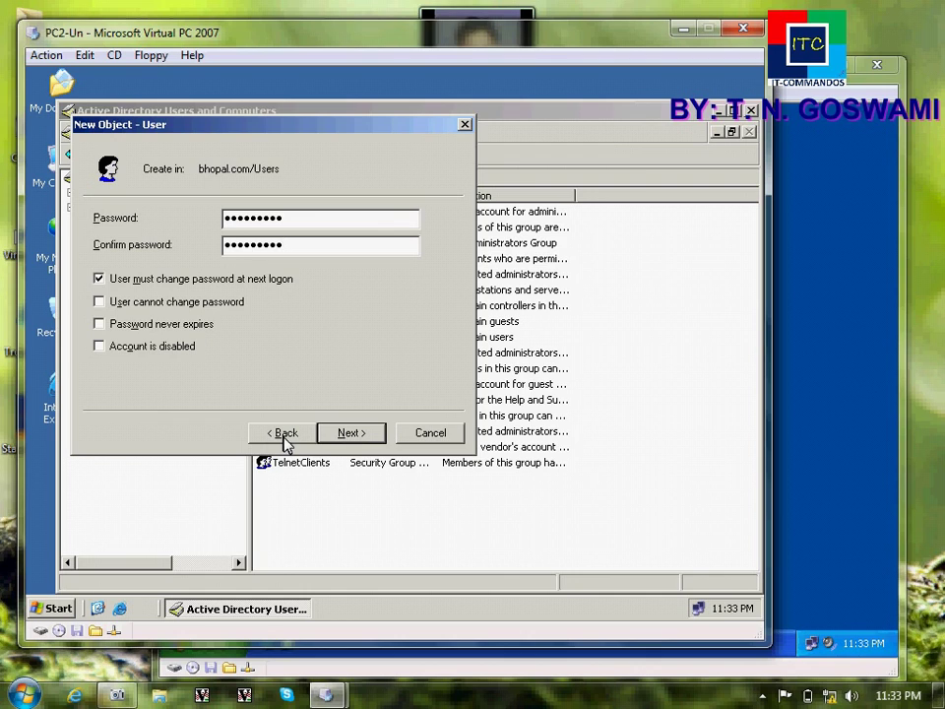
click(236, 282)
click(192, 324)
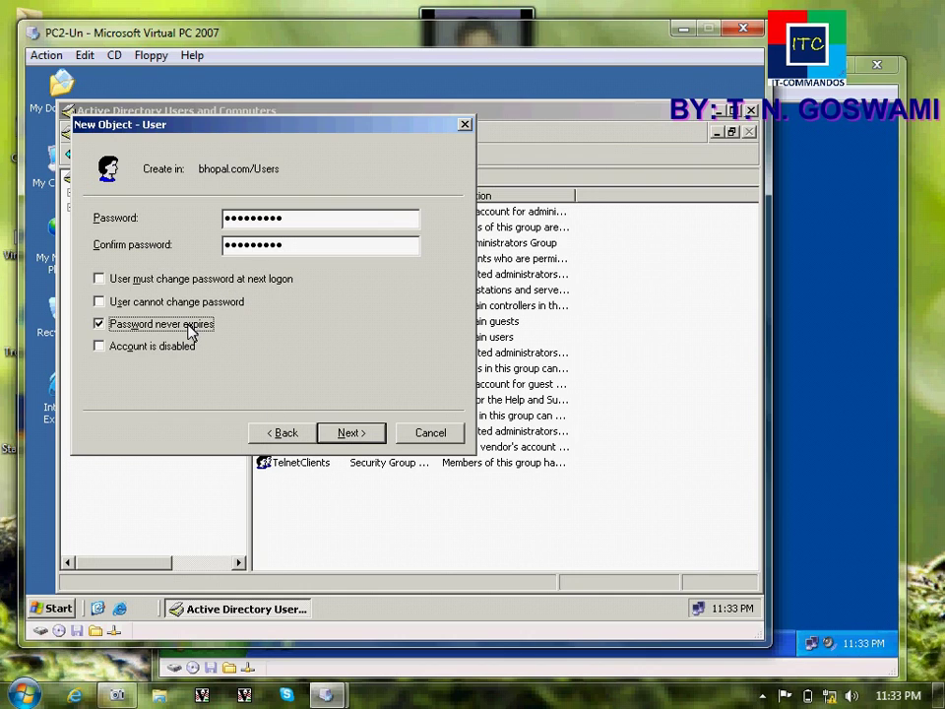
click(348, 434)
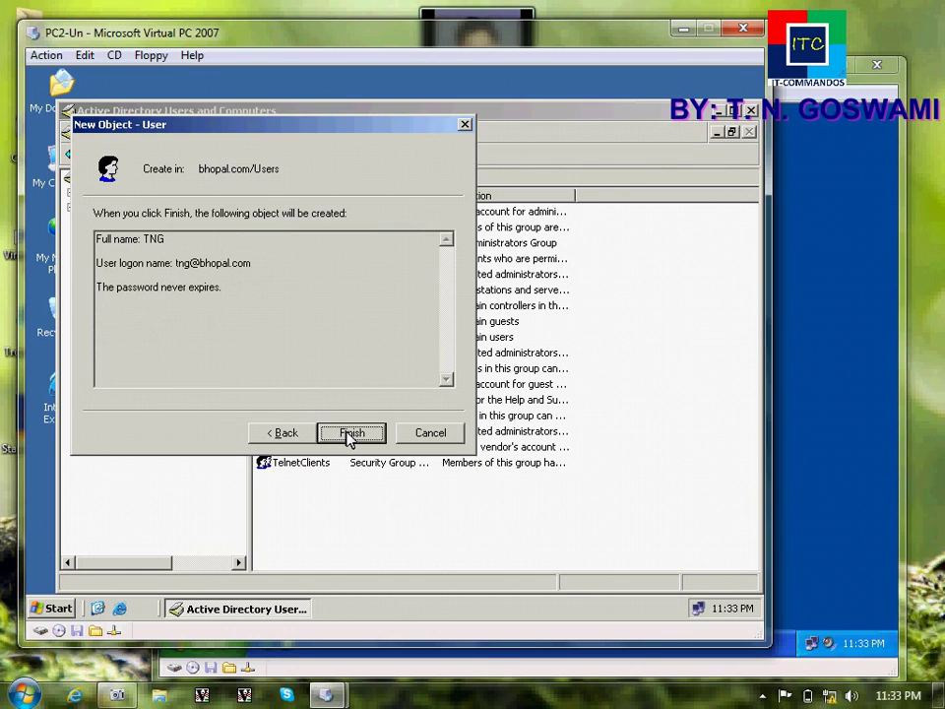
click(351, 434)
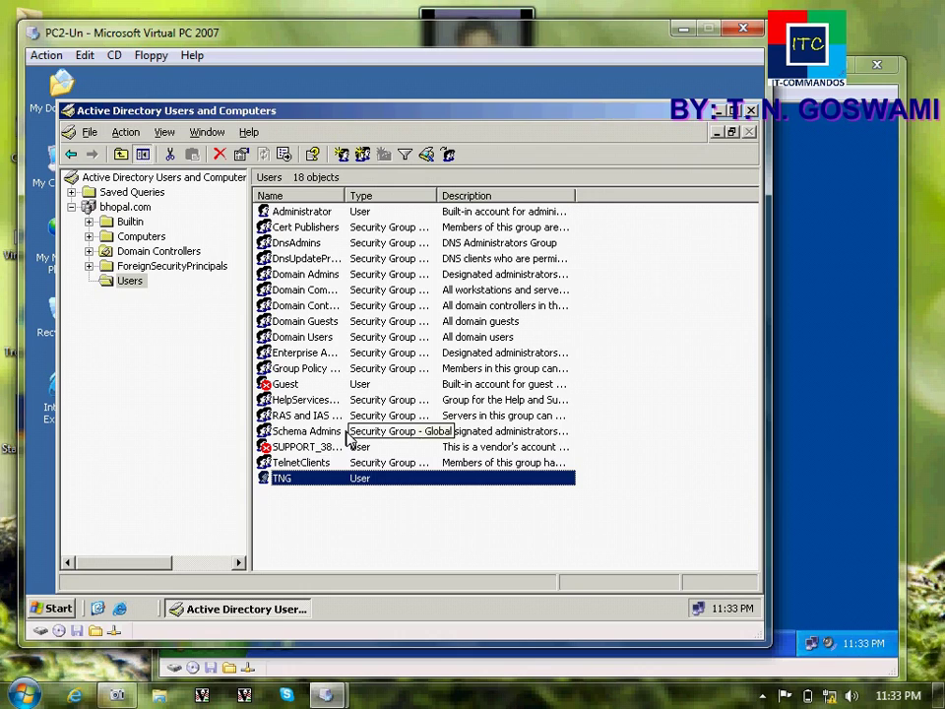
click(299, 490)
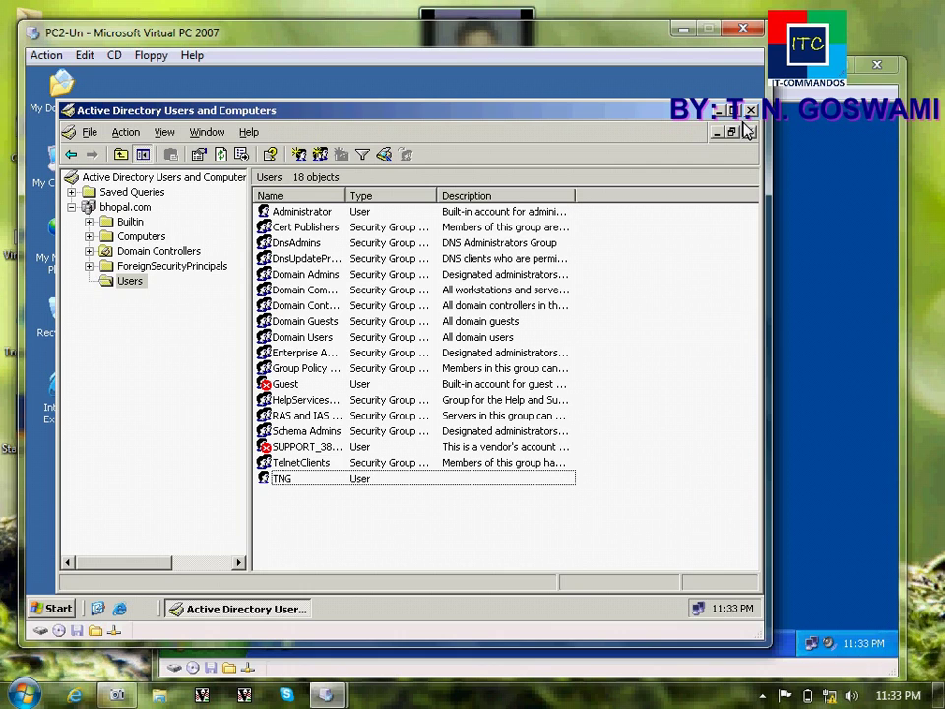
Start a second user in the Users container with first name user1 and logon name user1
right_click(327, 528)
mouse_move(383, 362)
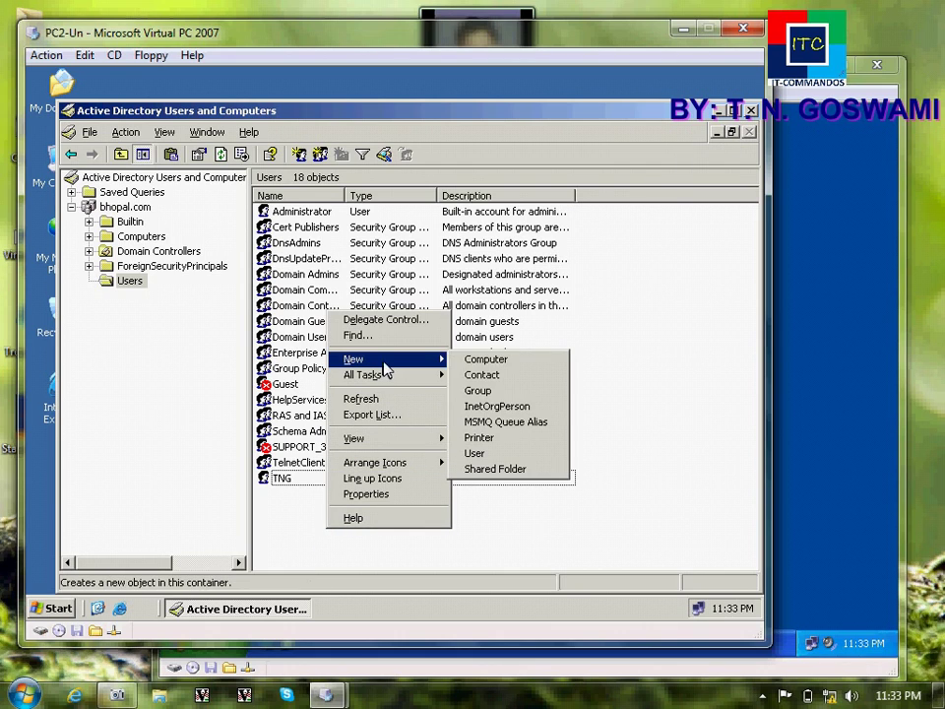
click(483, 454)
text(u)
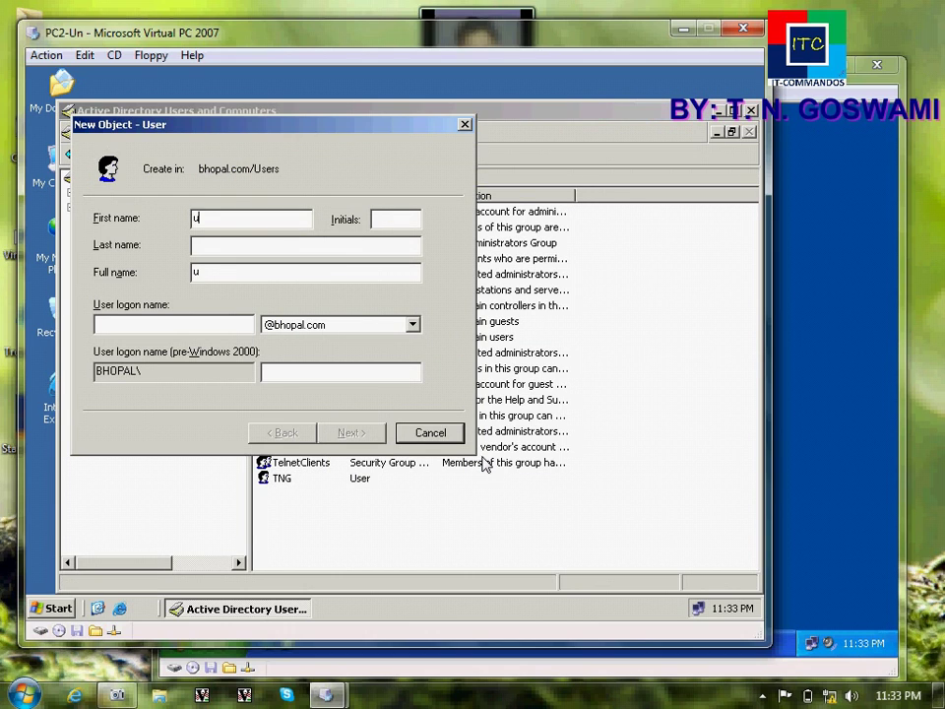
text(ser1)
key(Tab)
key(Tab)
text(use)
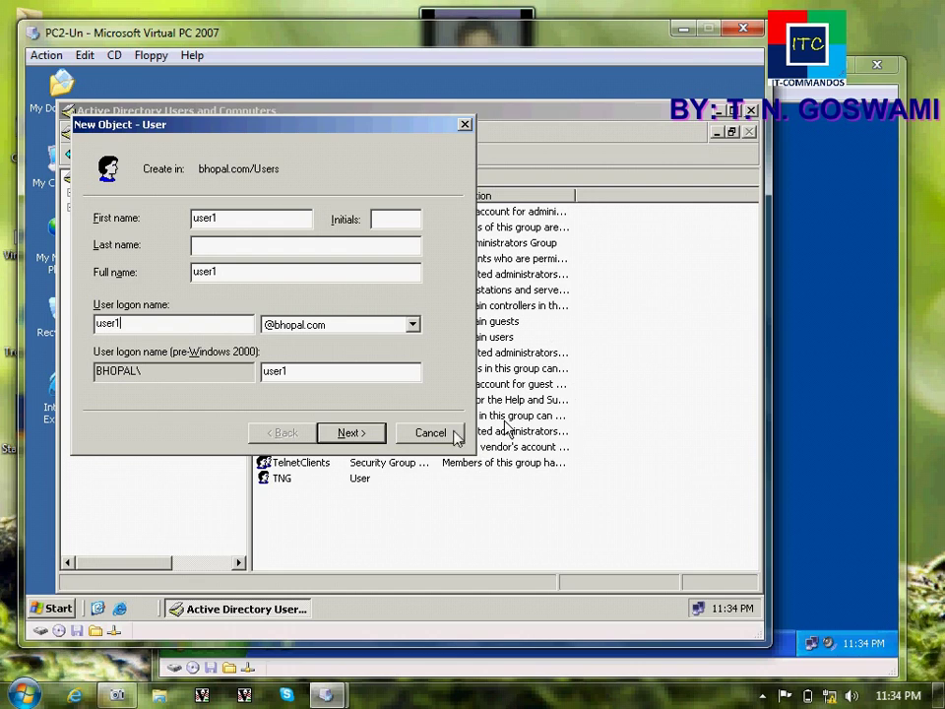
click(343, 433)
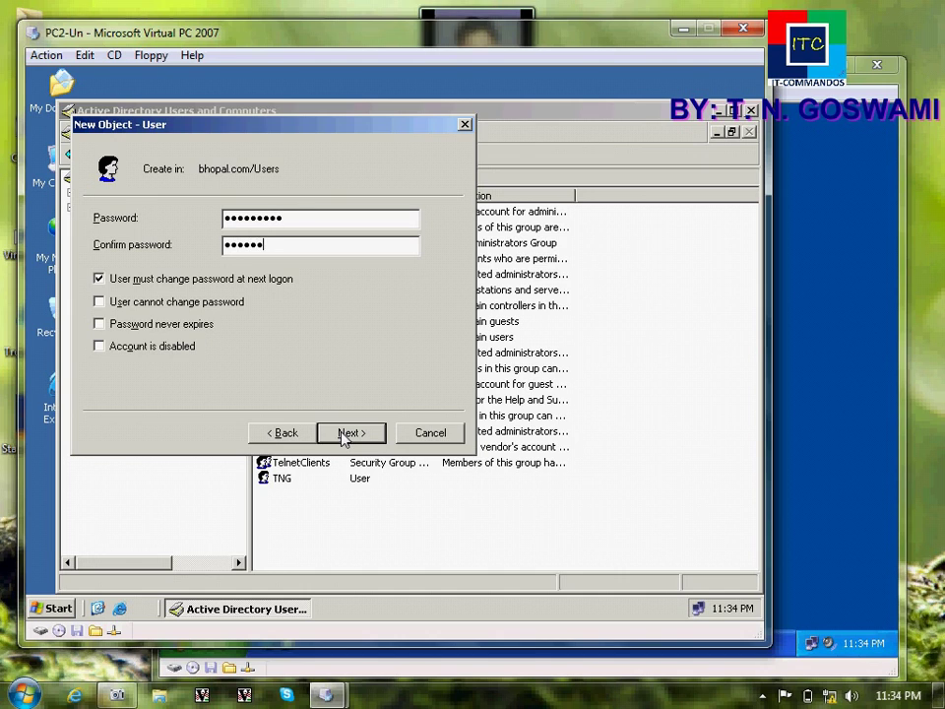
Enter and confirm user1's password, replace the forced change at next logon with Password never expires, and create the user
key(alt+m)
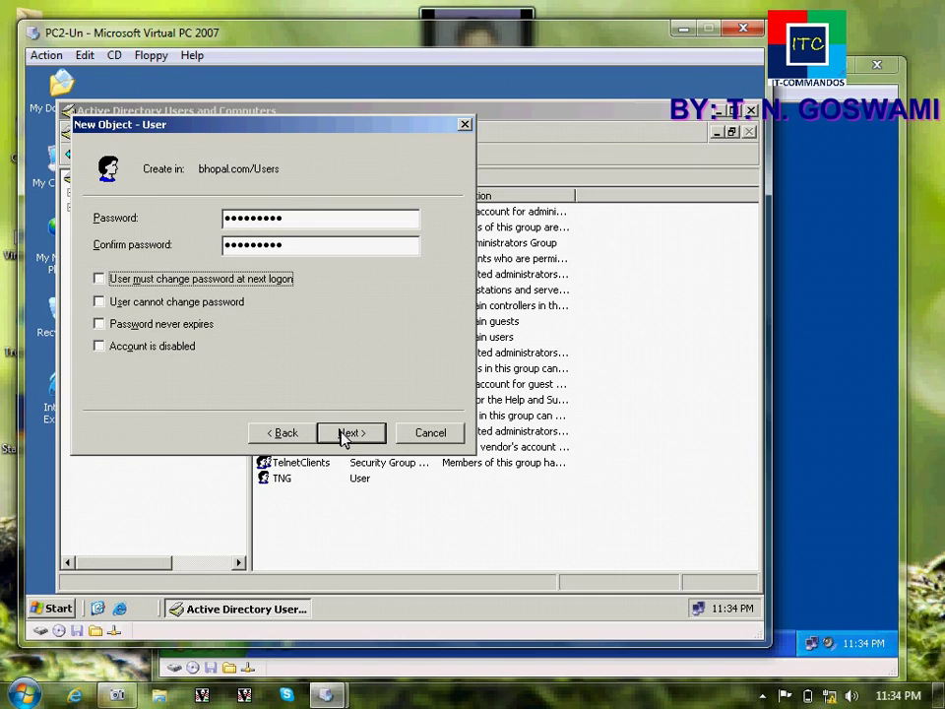
click(143, 330)
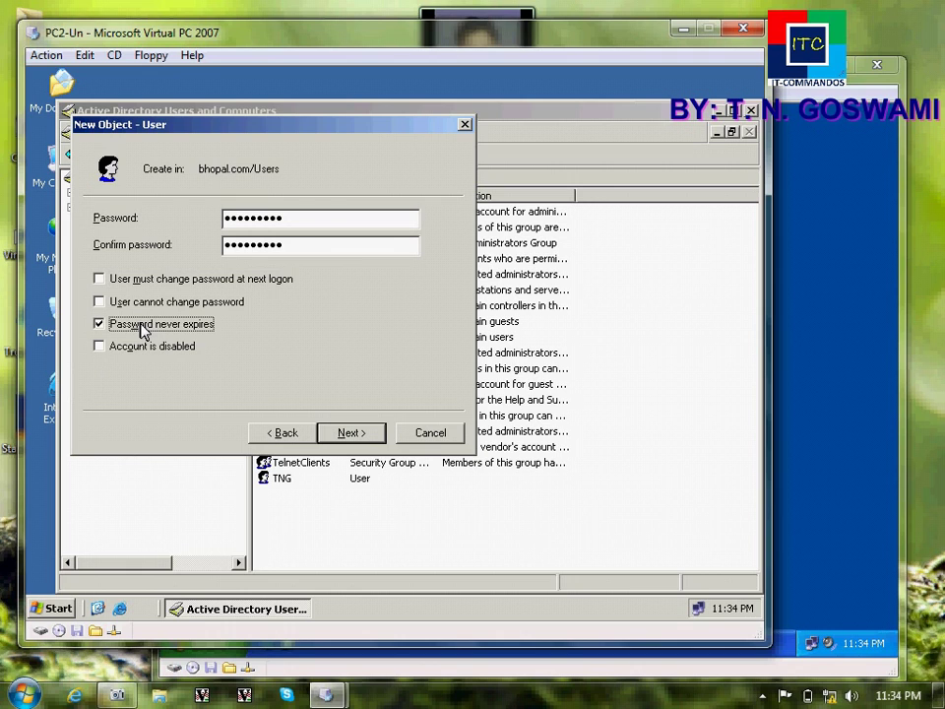
click(354, 435)
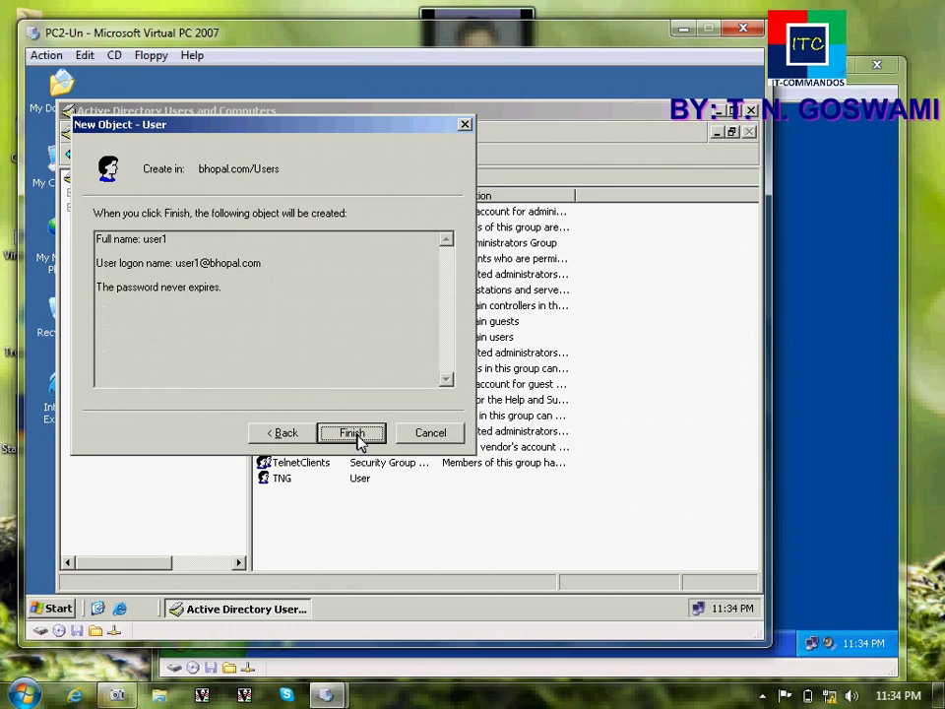
click(355, 435)
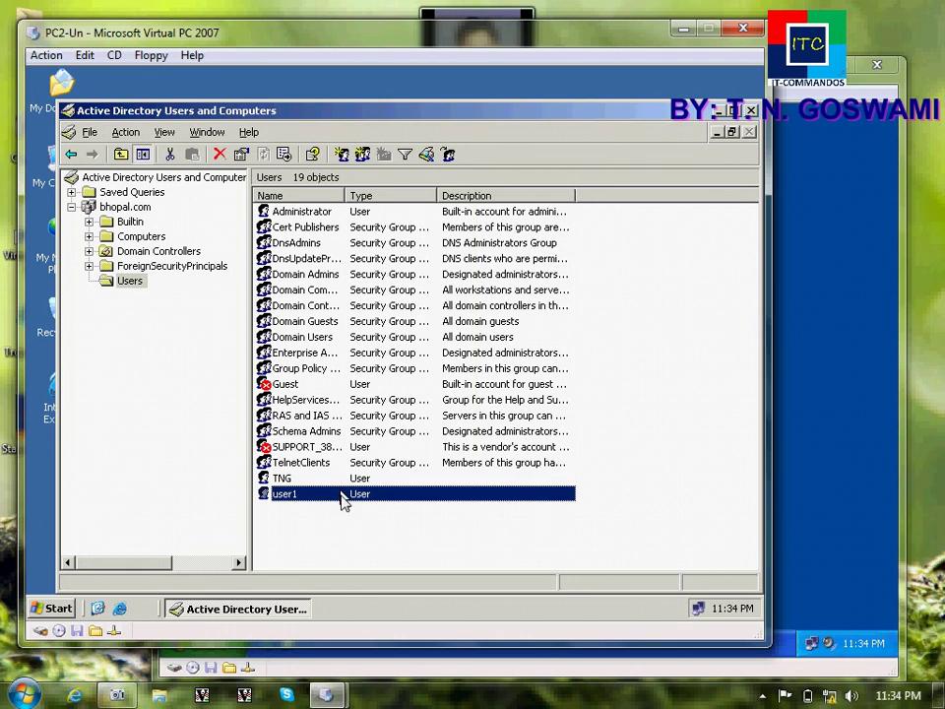
click(289, 482)
click(286, 495)
Switch to the PC3-Un client and check its computer name and workgroup membership in System Properties
click(788, 495)
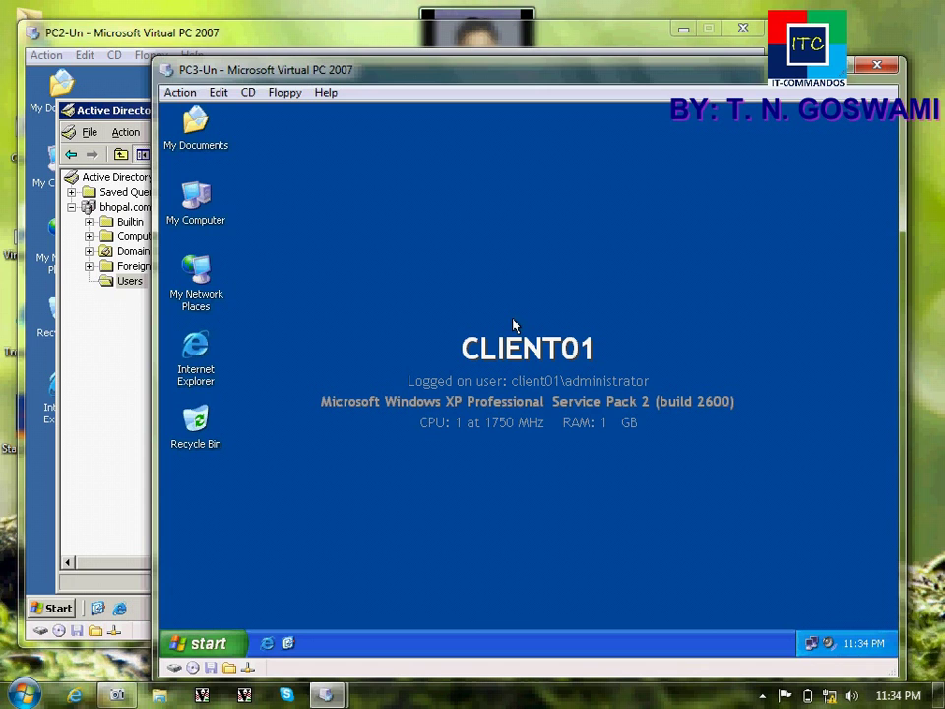
right_click(214, 221)
click(241, 391)
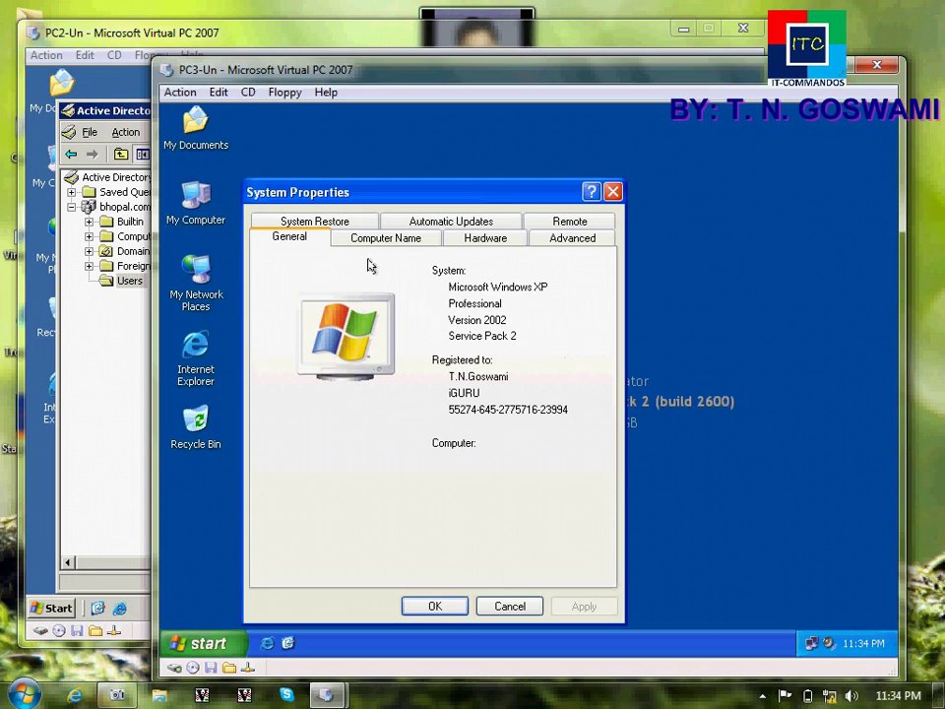
click(379, 239)
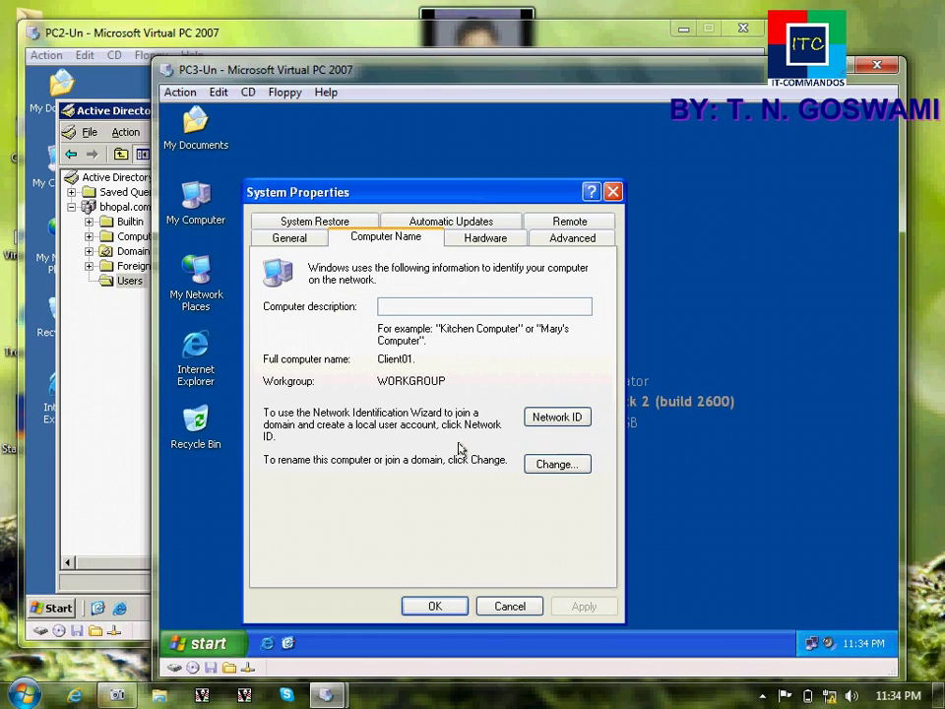
click(497, 605)
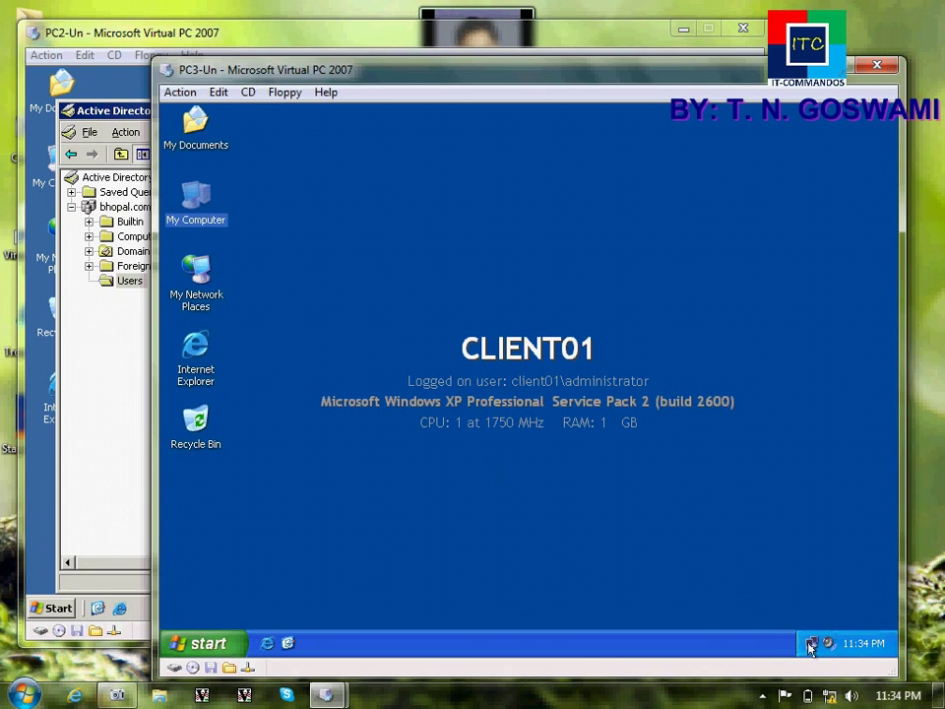
mouse_move(811, 646)
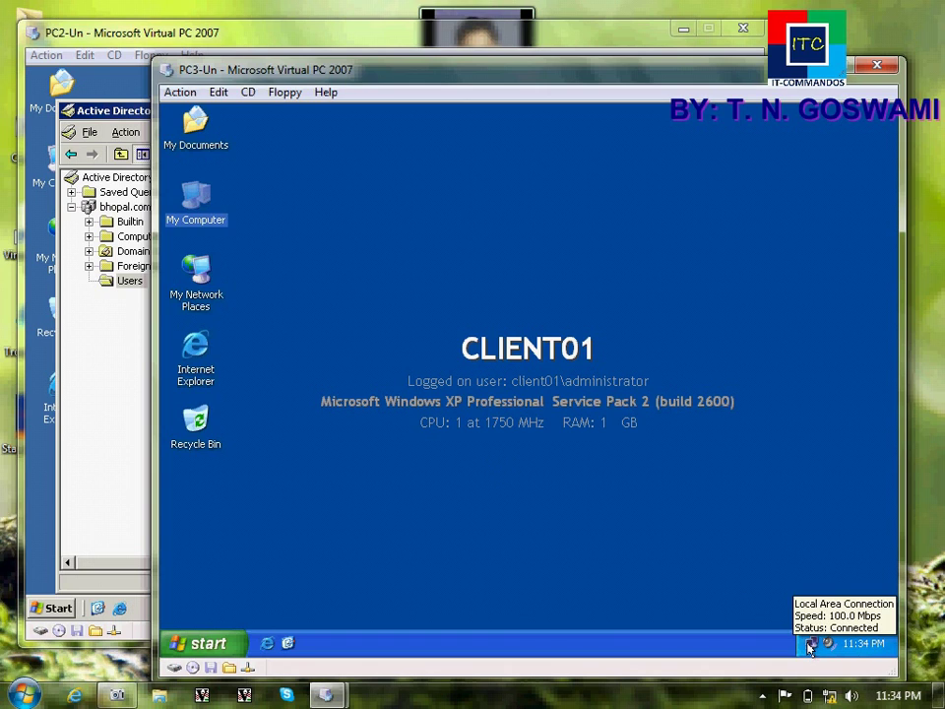
click(237, 335)
right_click(199, 293)
Change the client computer's membership from workgroup to the domain bhopal.com and submit the change
right_click(191, 221)
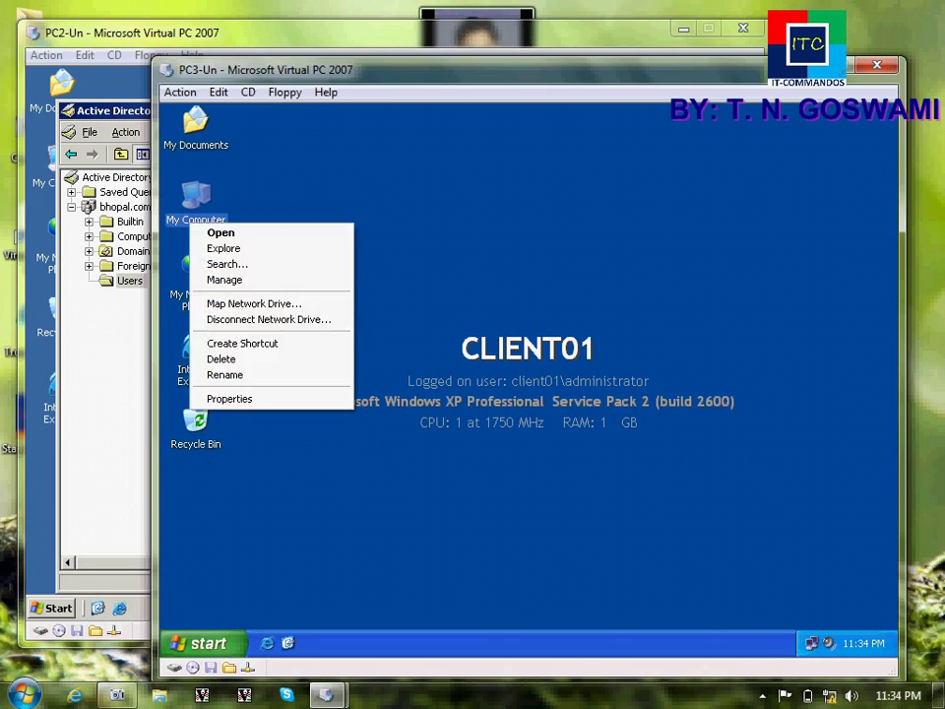
click(234, 399)
click(311, 196)
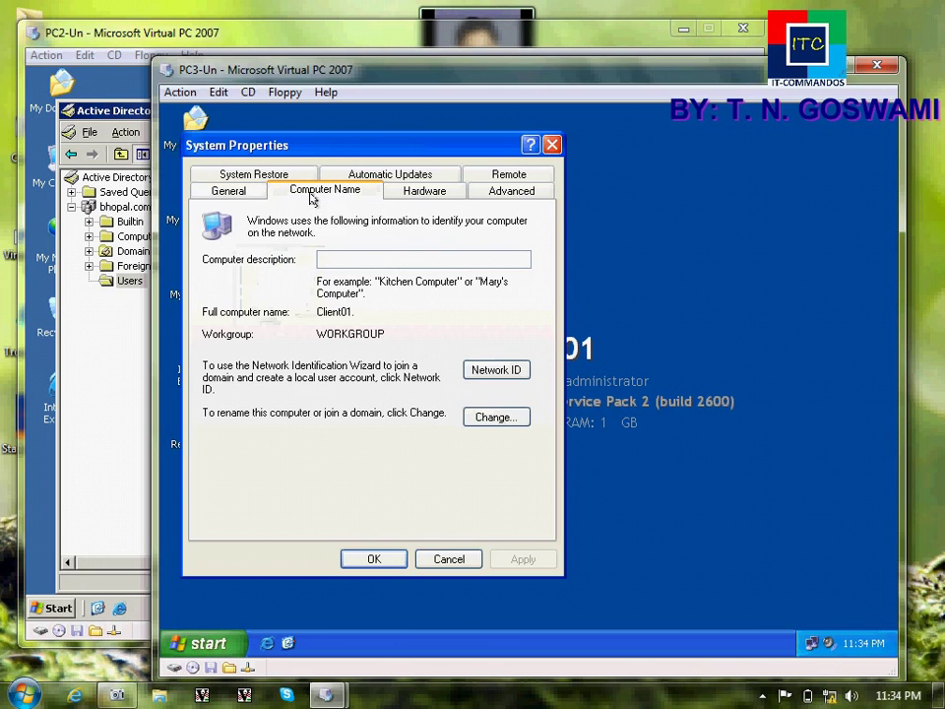
click(480, 417)
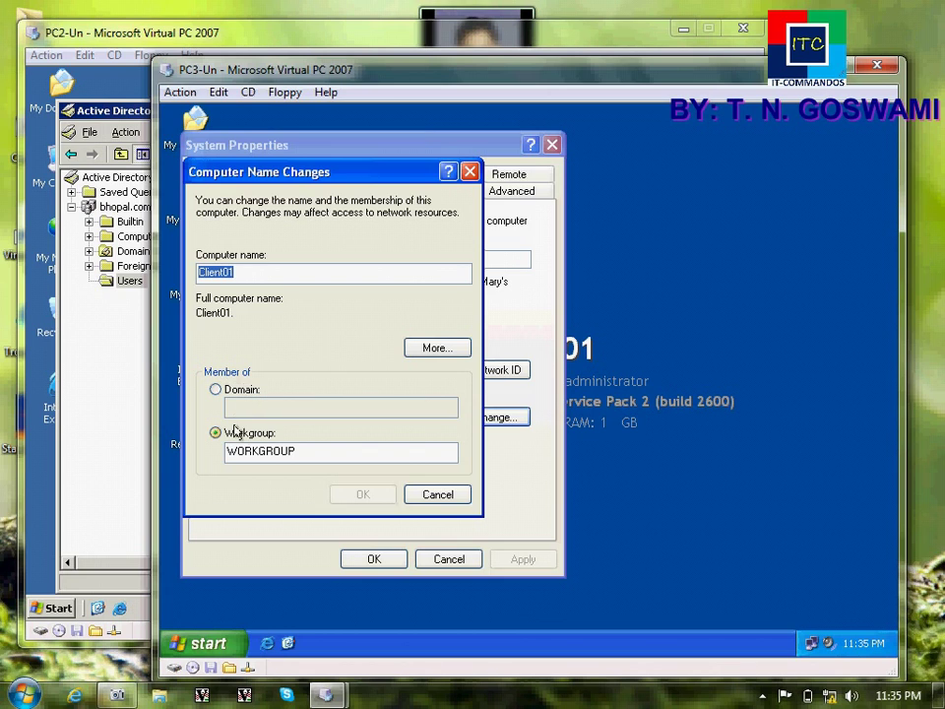
click(228, 393)
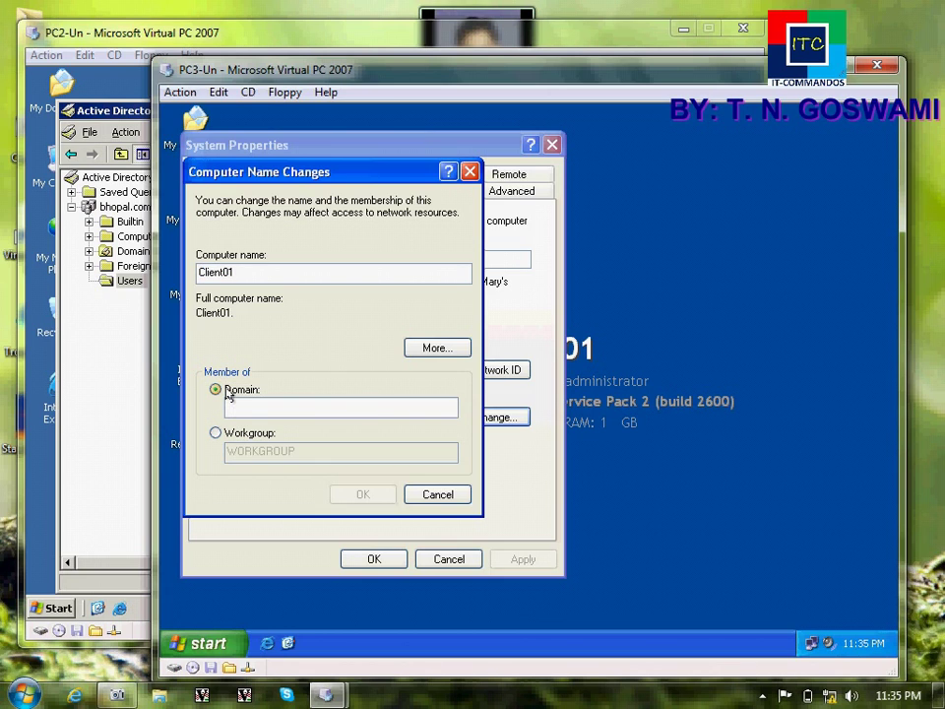
click(236, 405)
text(bhop)
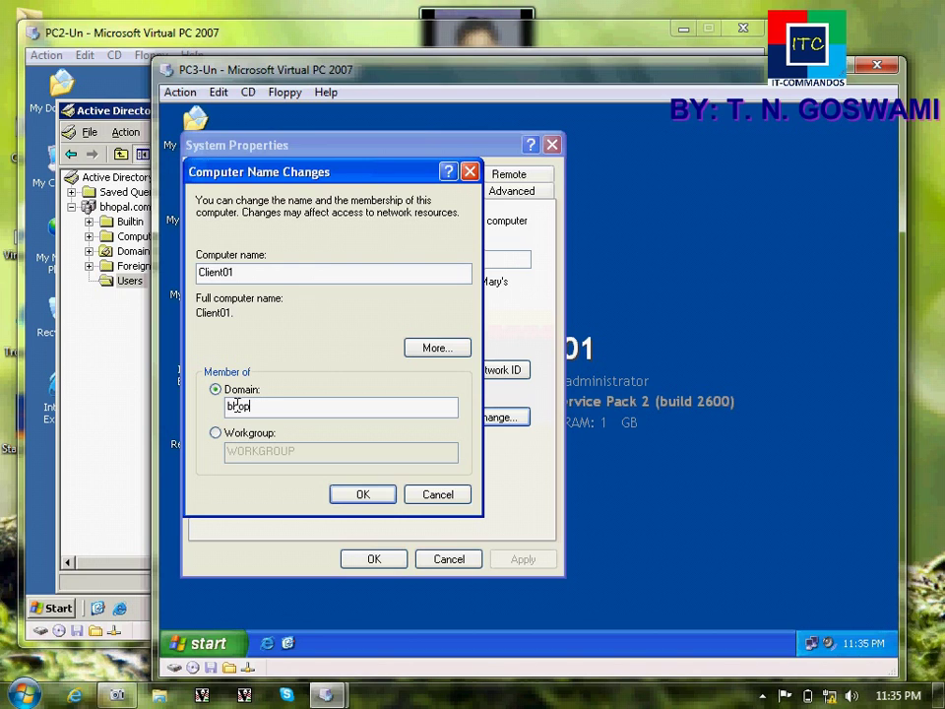
text(al.com)
click(378, 495)
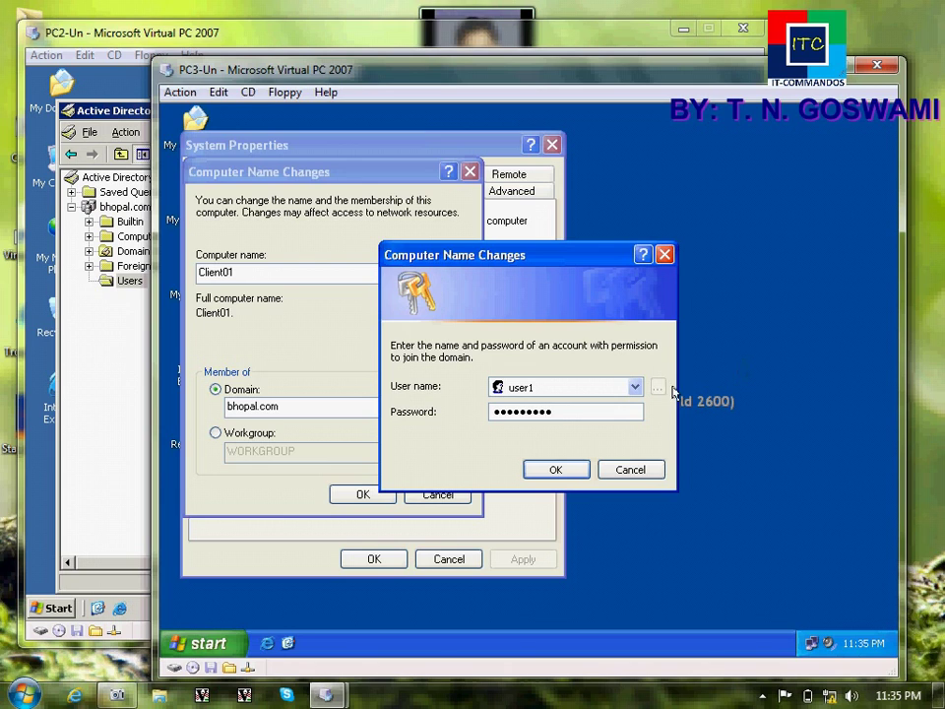
Authorize the domain join with the user1 account and its password, and restart the client to apply the change
click(554, 471)
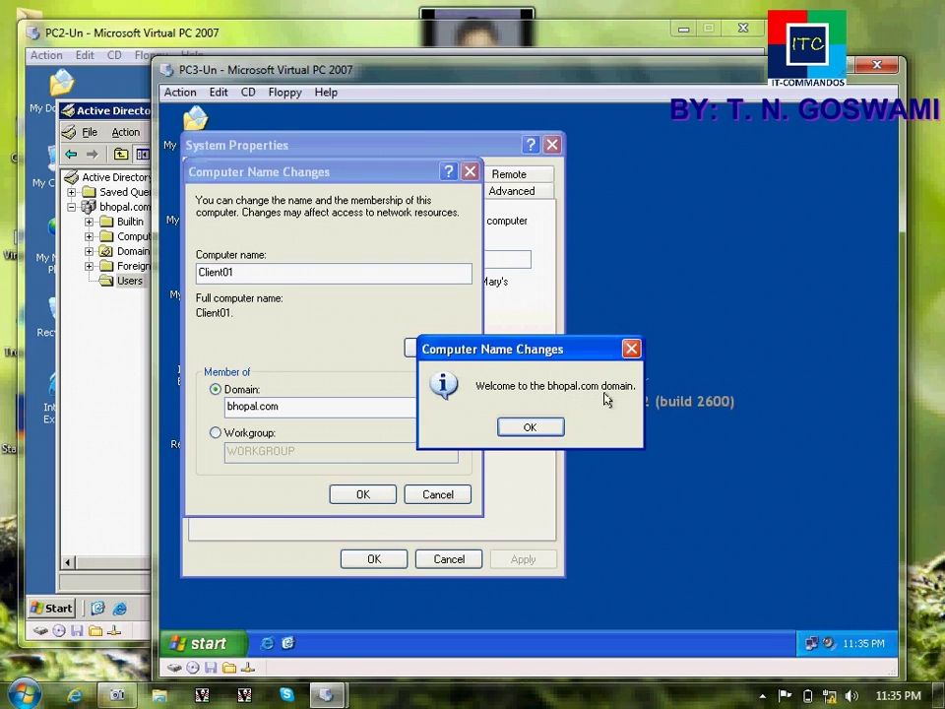
click(531, 428)
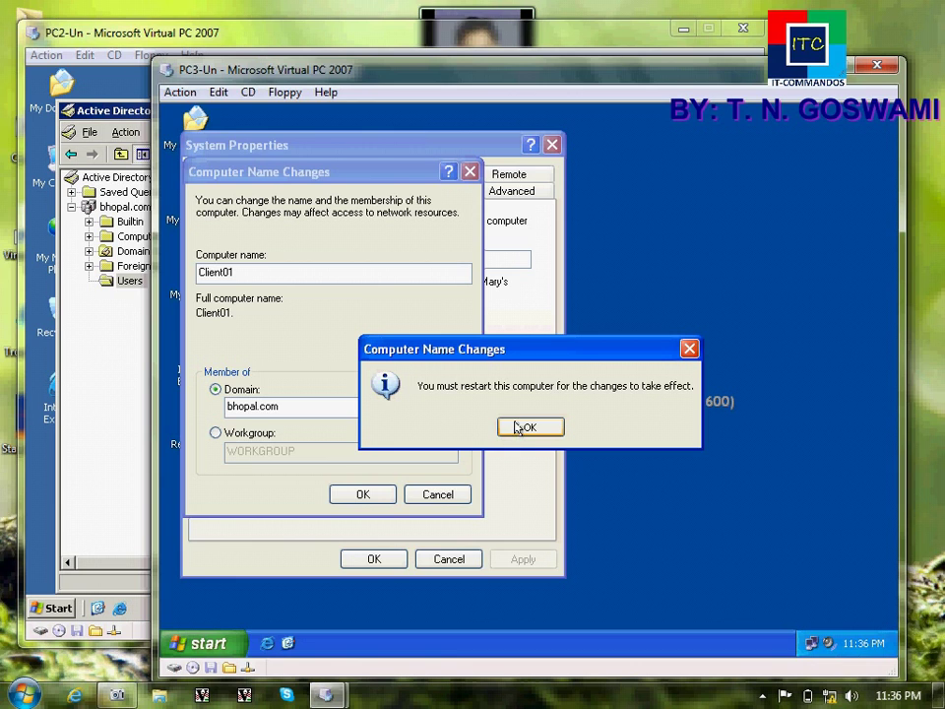
click(519, 427)
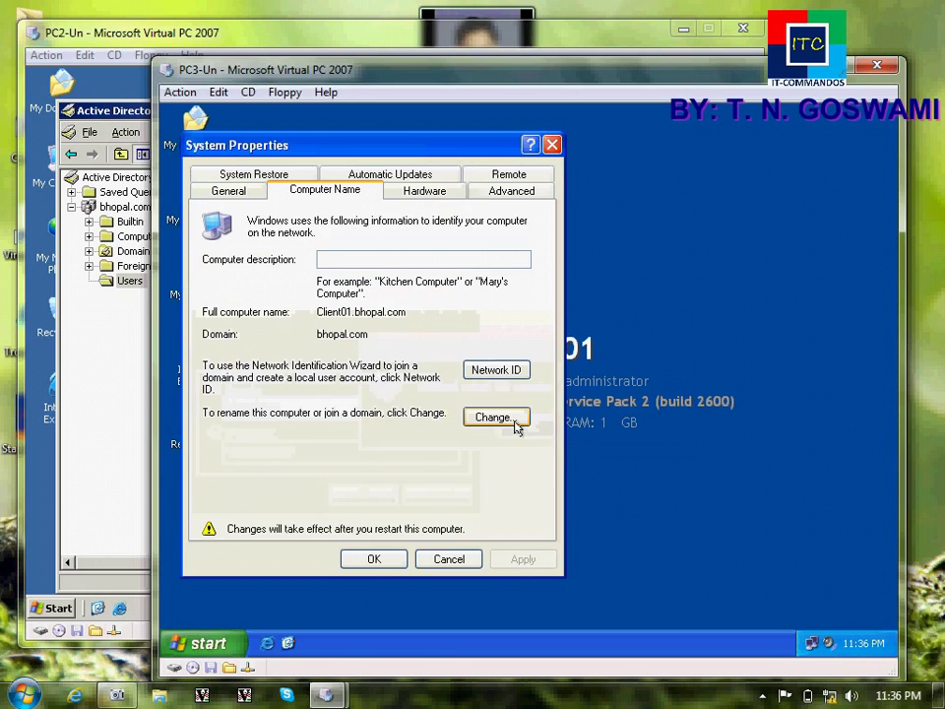
click(374, 559)
click(513, 429)
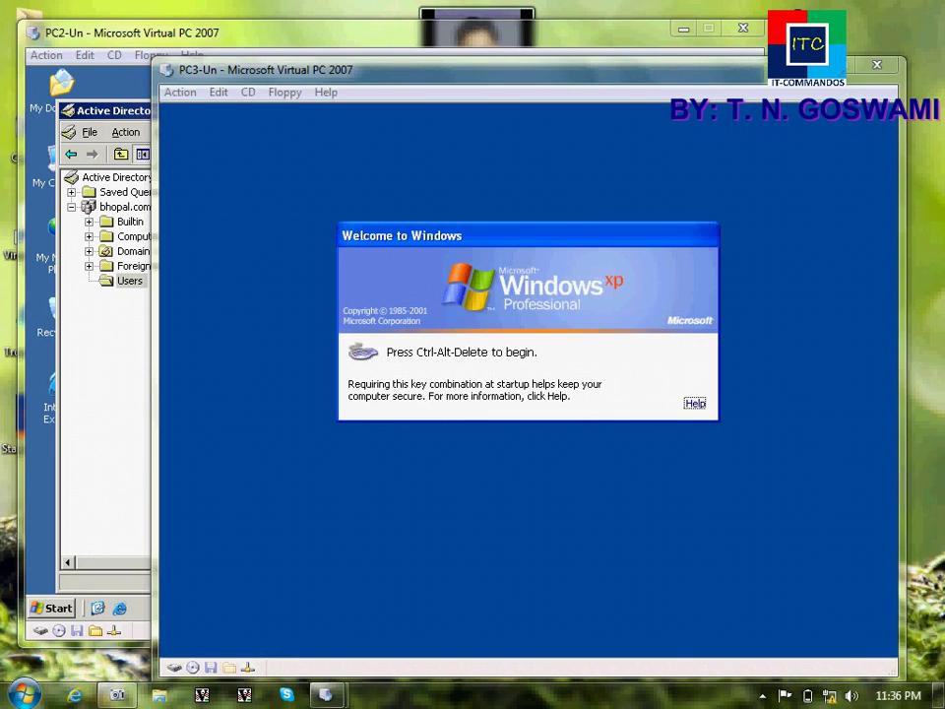
Bring up the client's logon dialog, expand its options, and choose BHOPAL as the domain to log on to
click(719, 195)
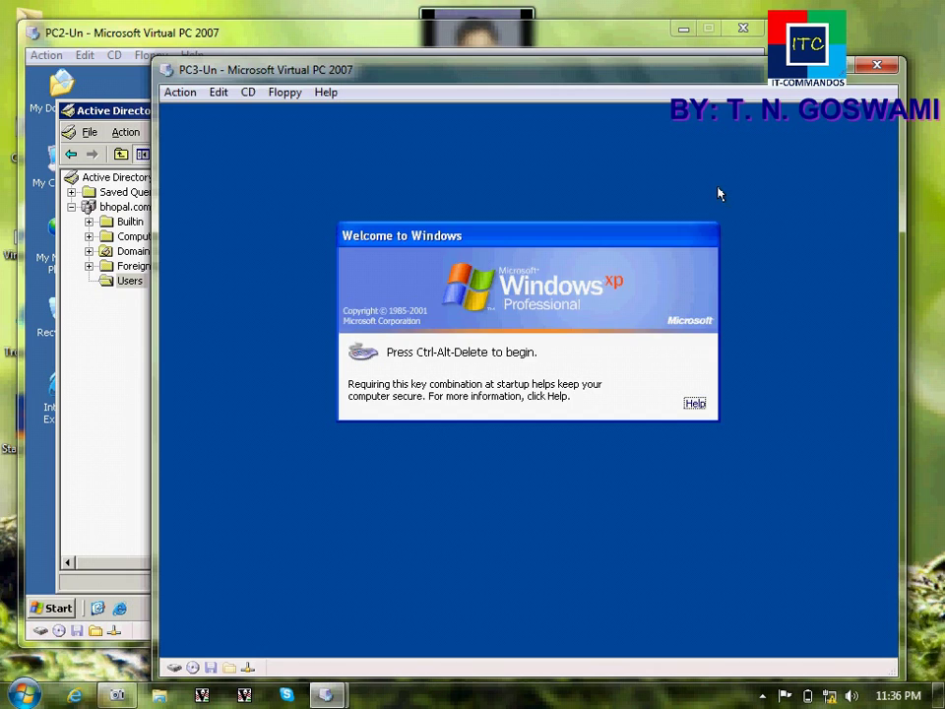
key(alt+Delete)
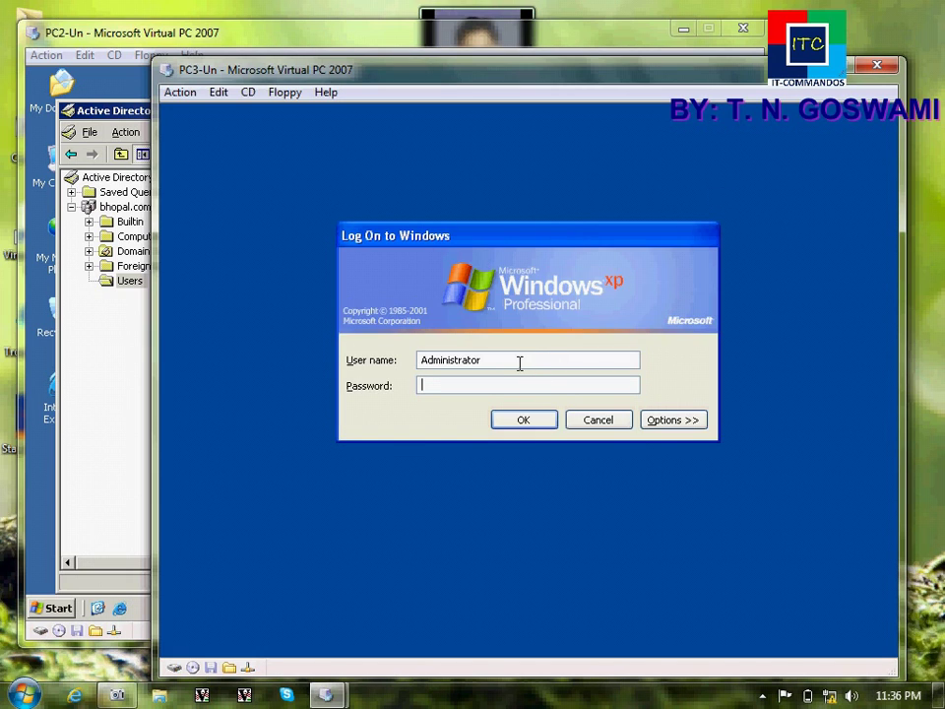
click(675, 420)
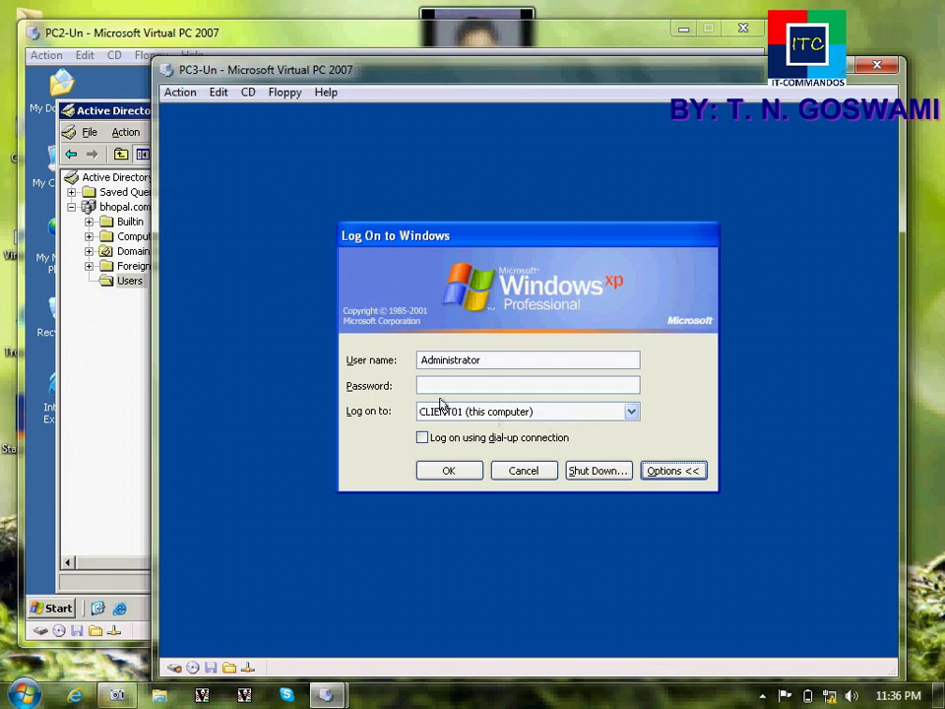
click(473, 418)
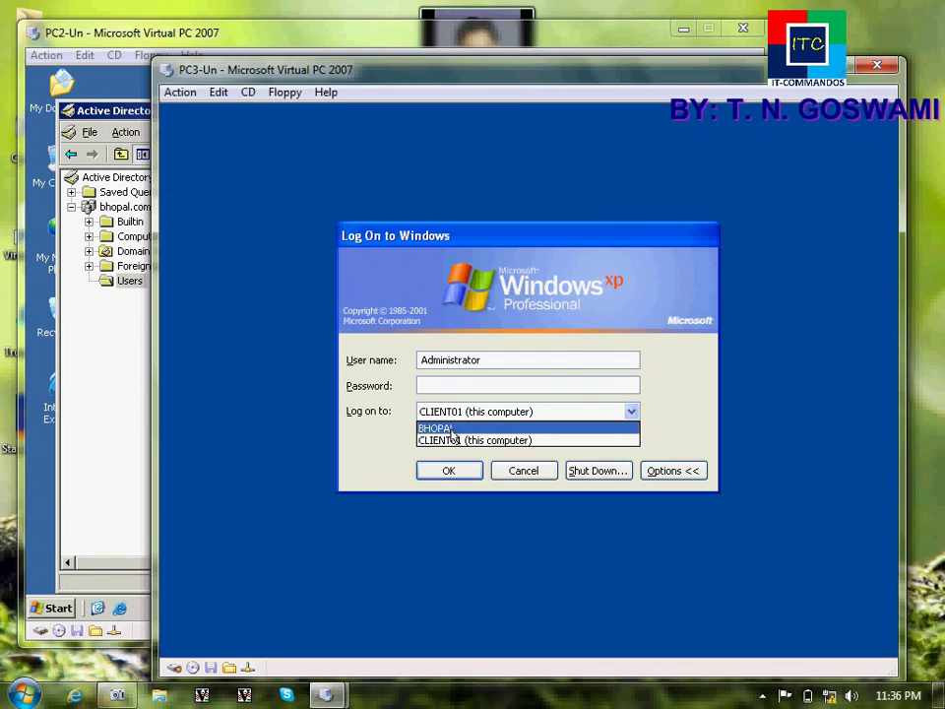
click(451, 430)
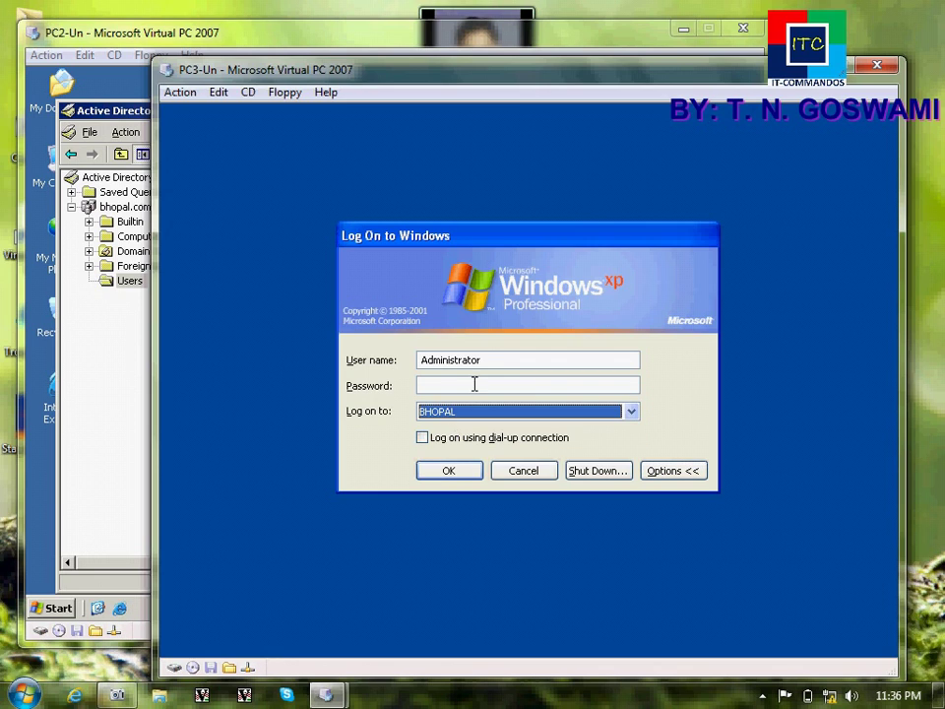
Log on to the domain as user1 with the account password, checking the account in the server's Users container before submitting
drag(481, 359, 357, 354)
text(user1)
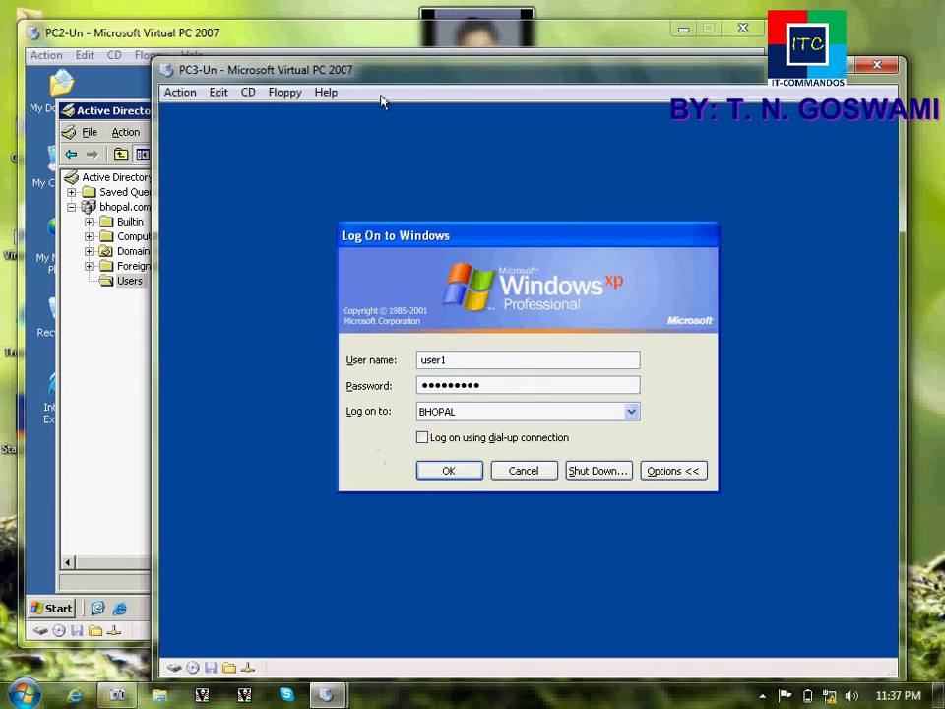
drag(380, 84, 488, 147)
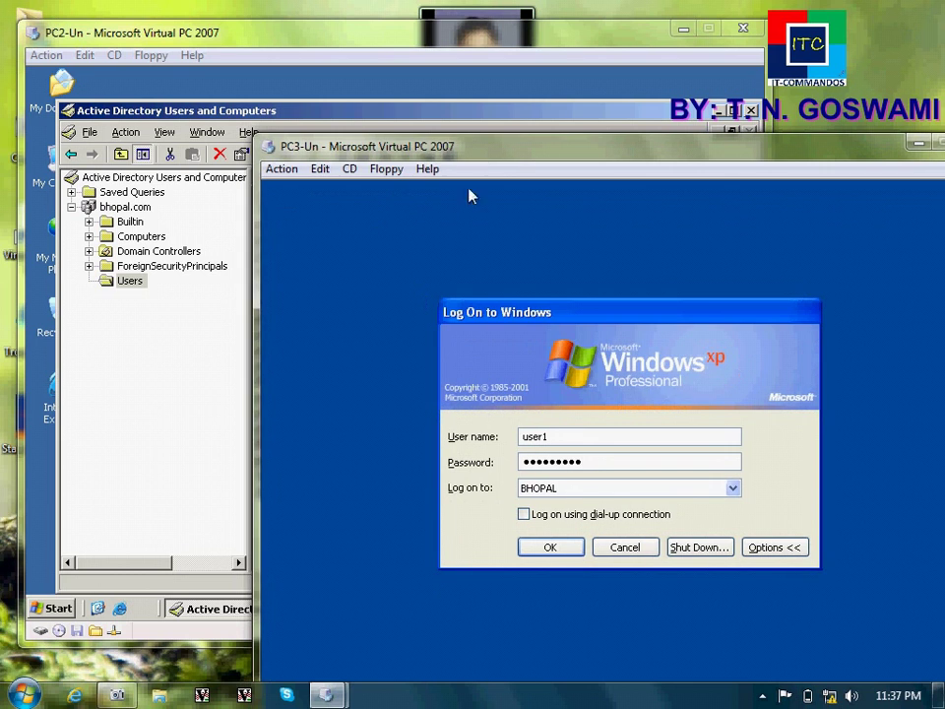
click(228, 405)
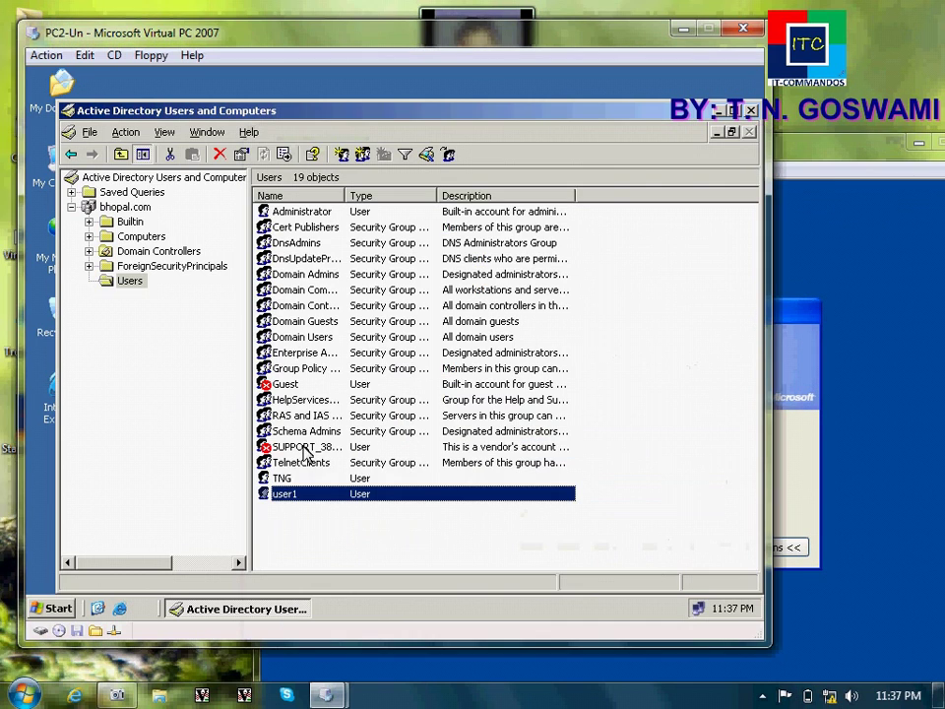
click(780, 407)
click(556, 548)
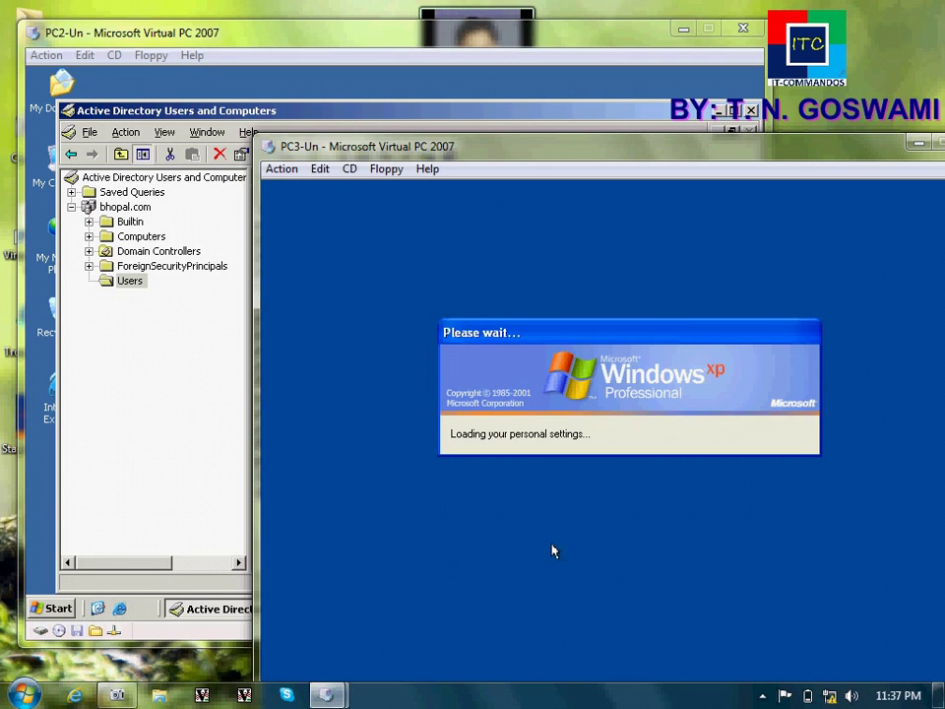
Move the client window aside and compare the server's user list with the account logged on at the client
drag(557, 150, 662, 46)
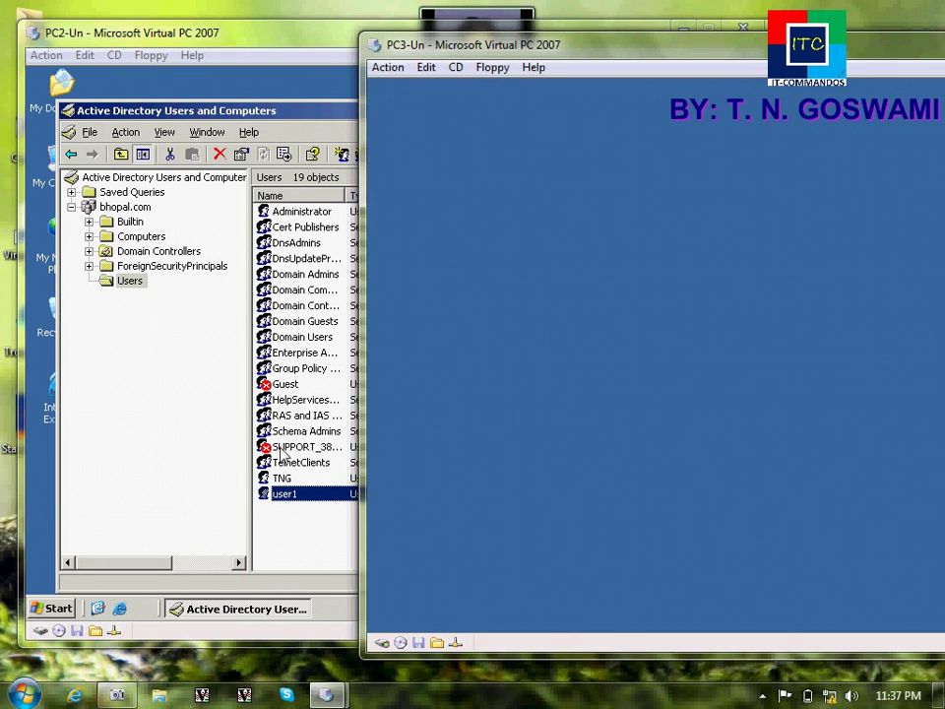
click(202, 482)
click(839, 330)
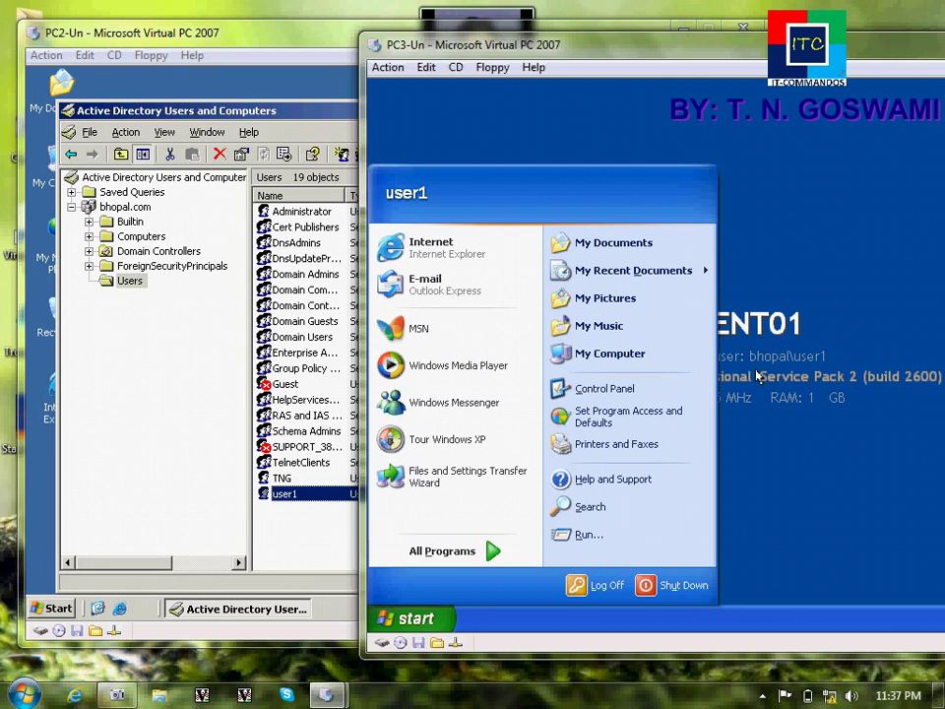
Switch to the PC2-Un server and view the Computers container of bhopal.com
click(126, 443)
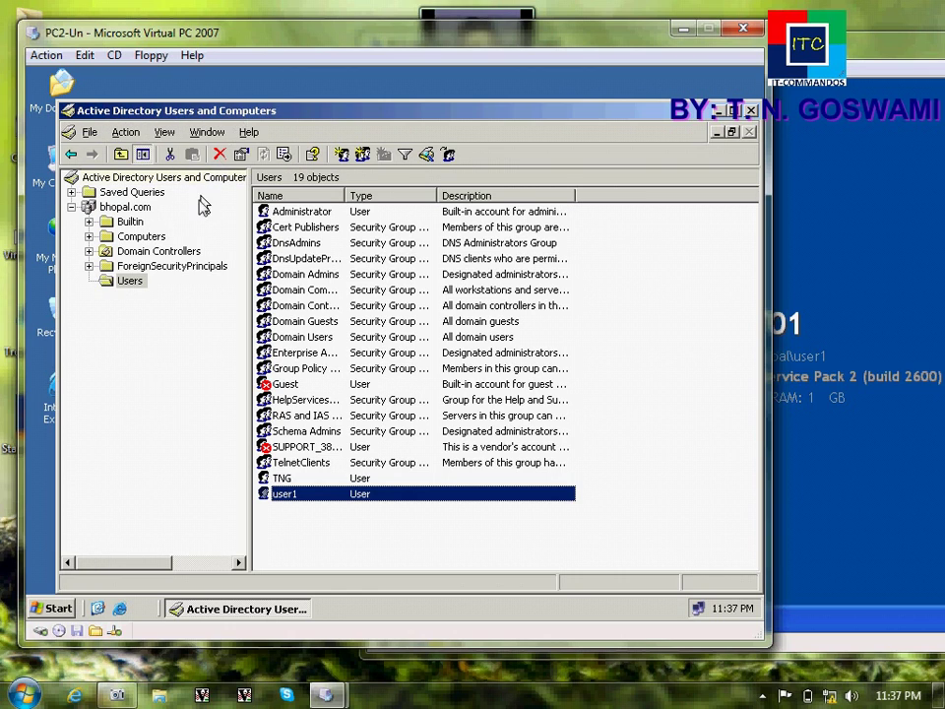
click(148, 239)
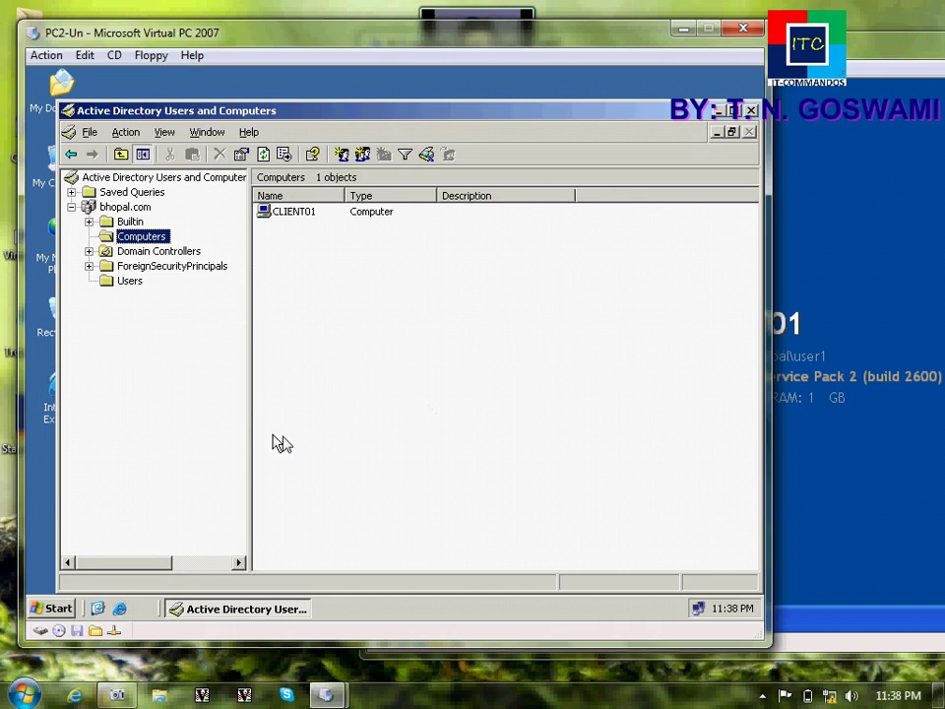
click(345, 293)
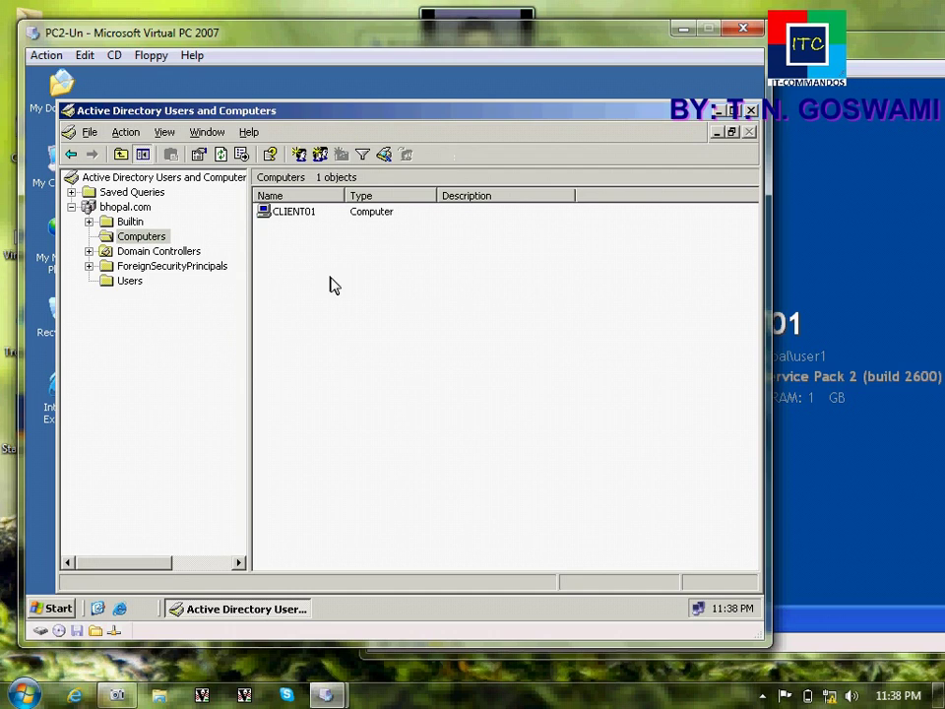
Examine the general and operating system properties of the CLIENT01 computer account, then close them
click(285, 215)
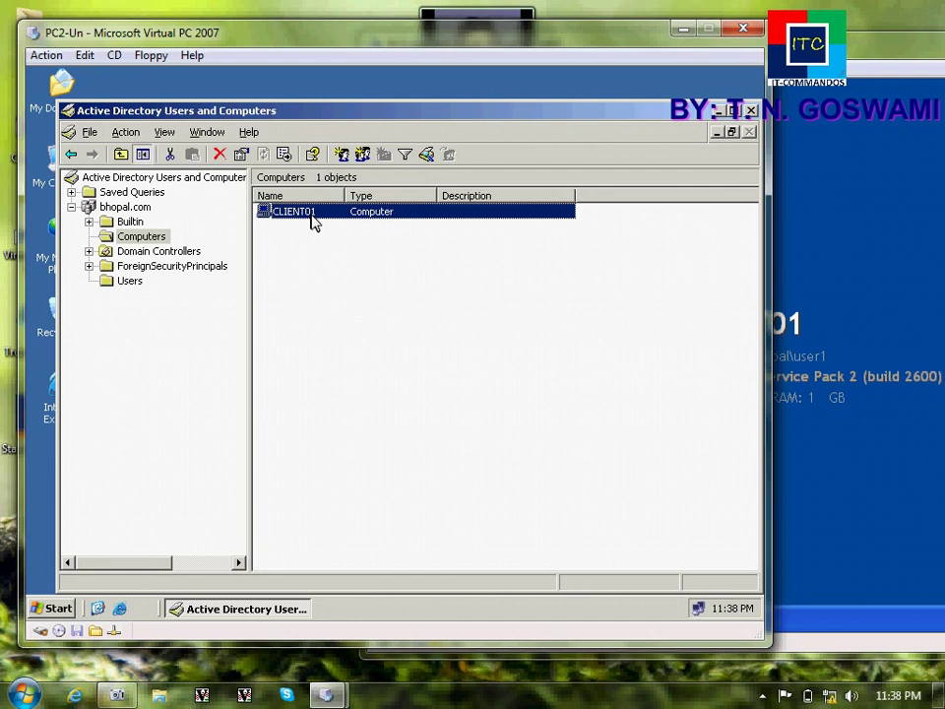
right_click(311, 219)
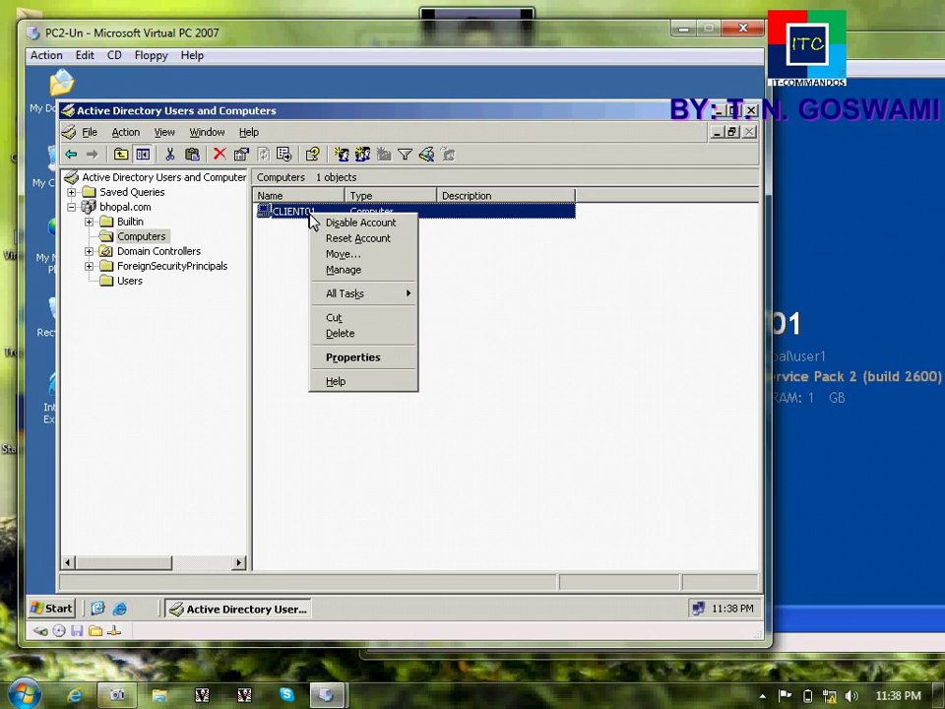
click(343, 358)
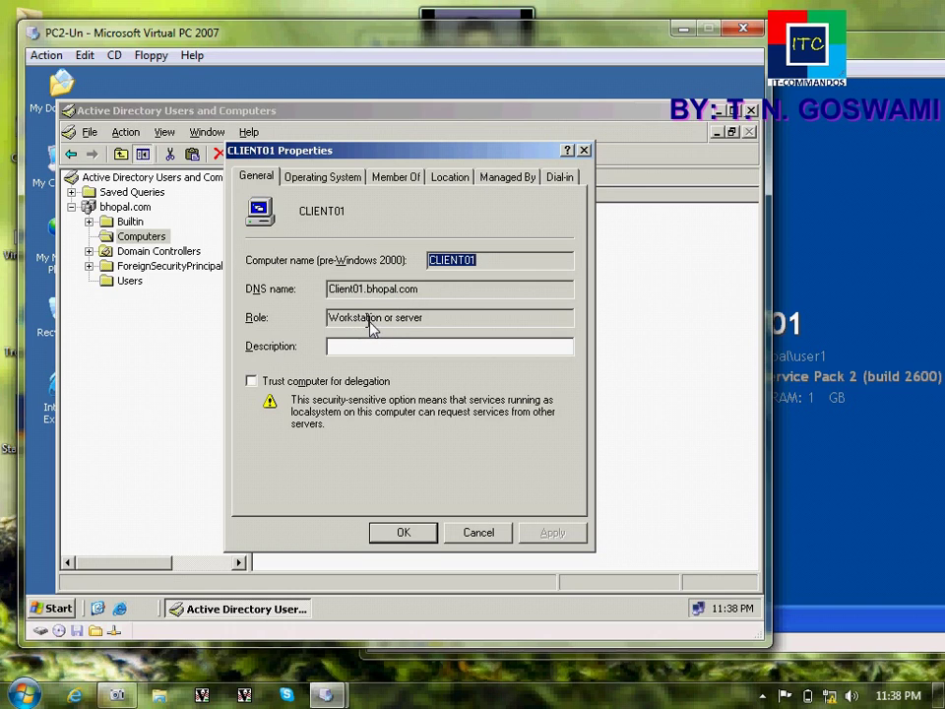
click(327, 184)
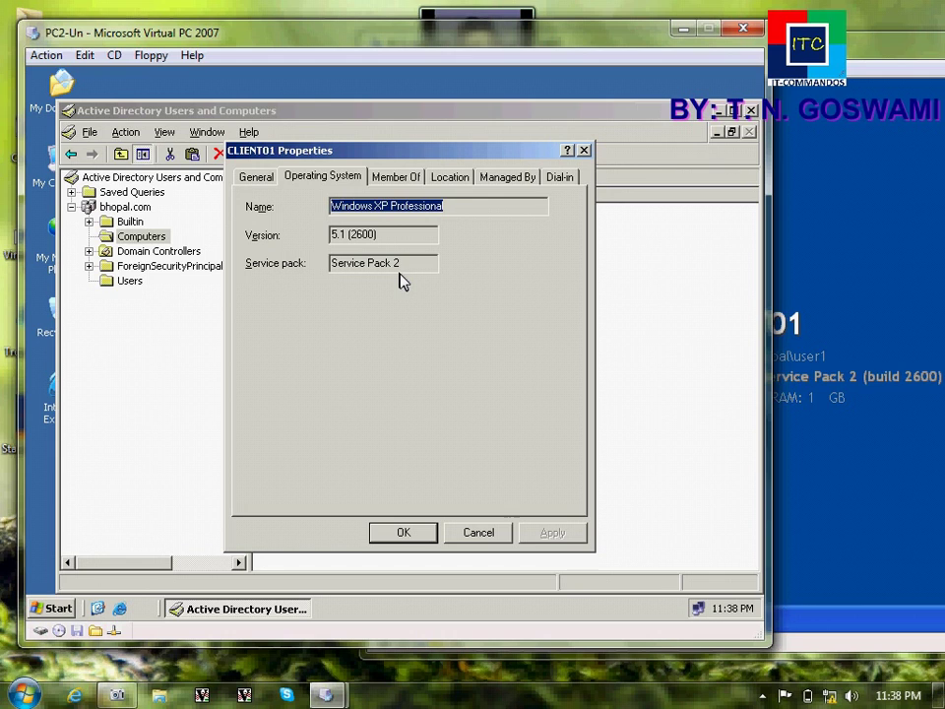
click(399, 533)
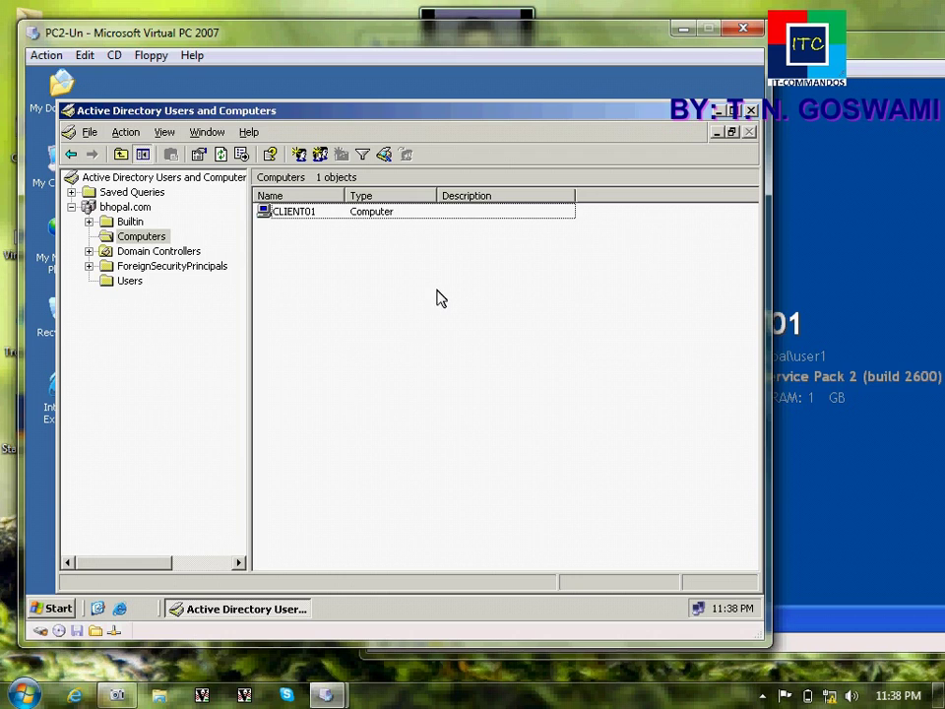
Close Active Directory Users and Computers on the server and bring the PC3-Un client's desktop fully into view
click(750, 111)
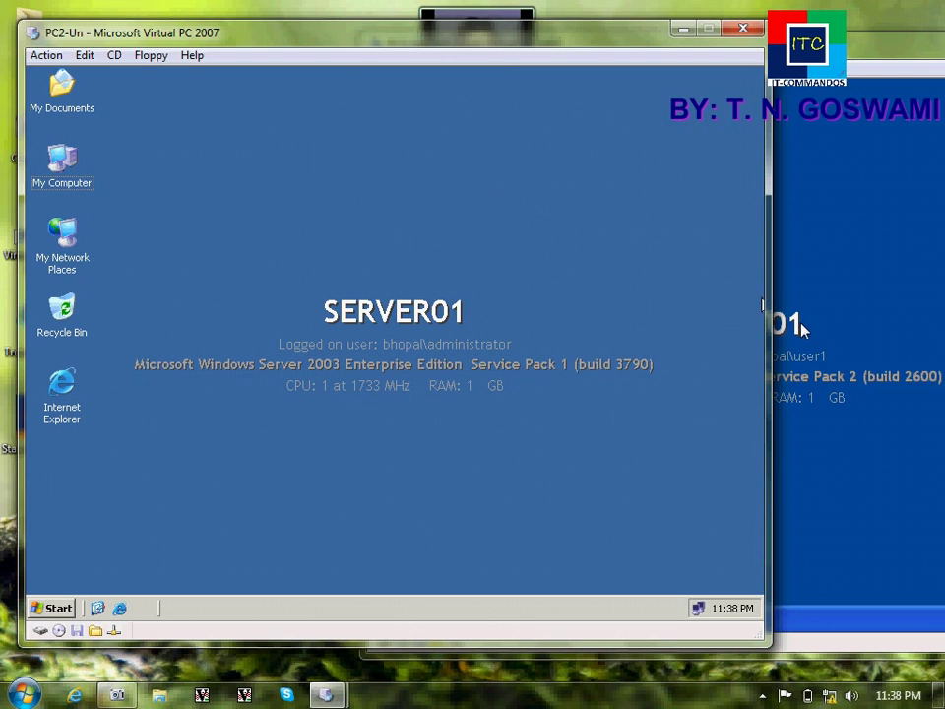
click(787, 327)
click(333, 388)
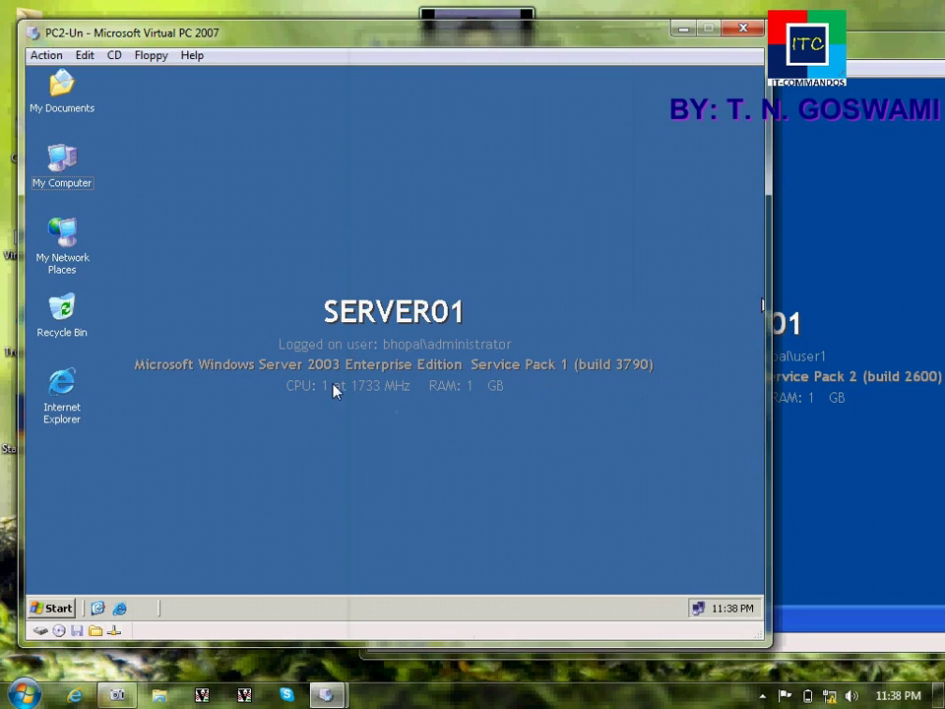
click(777, 362)
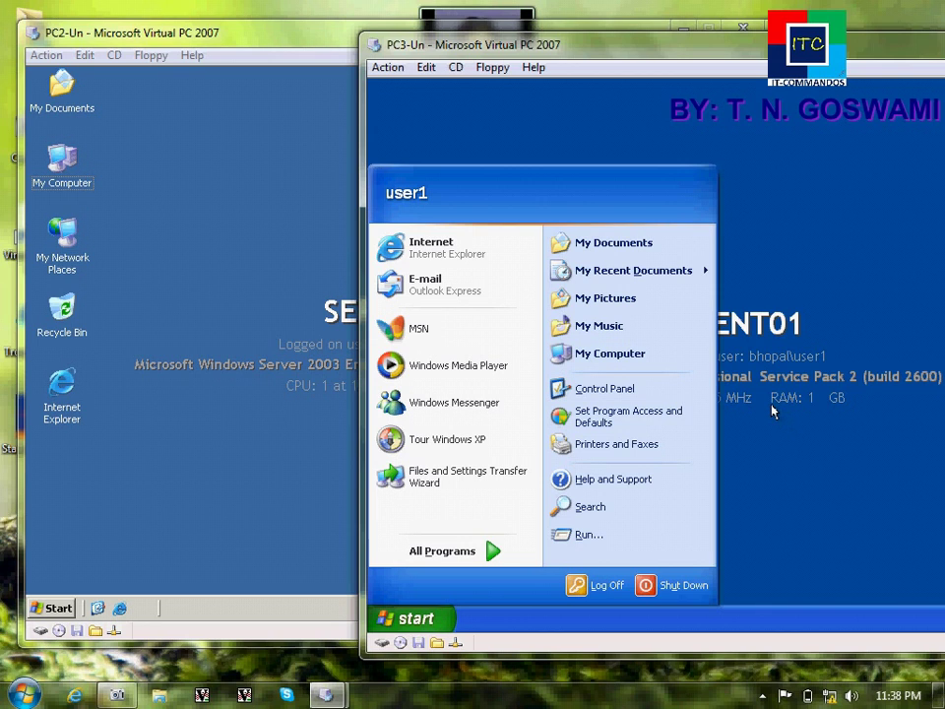
click(772, 434)
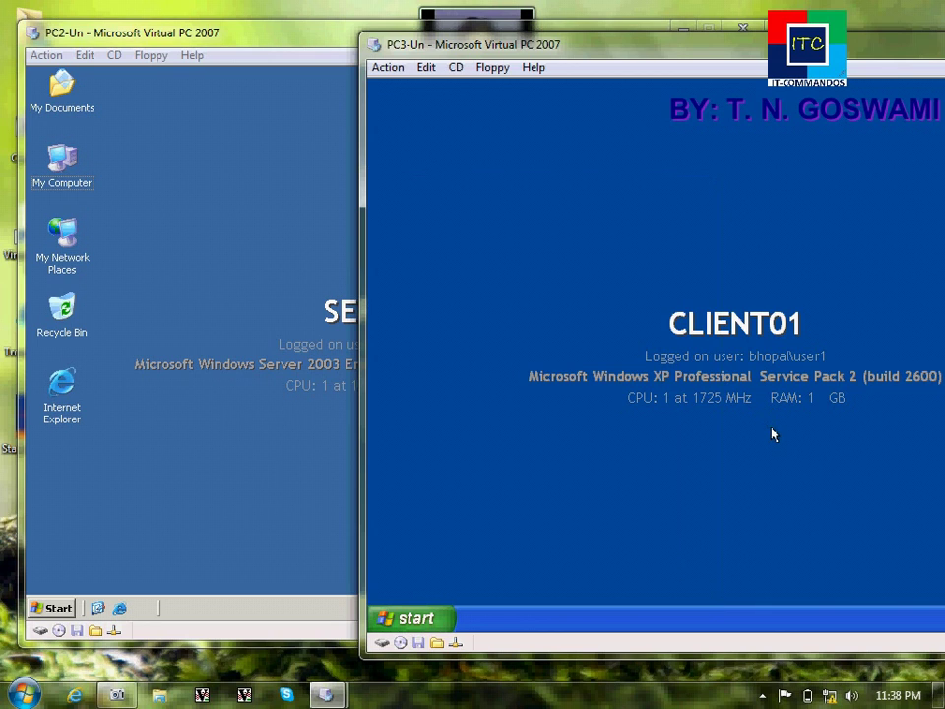
drag(788, 44, 613, 54)
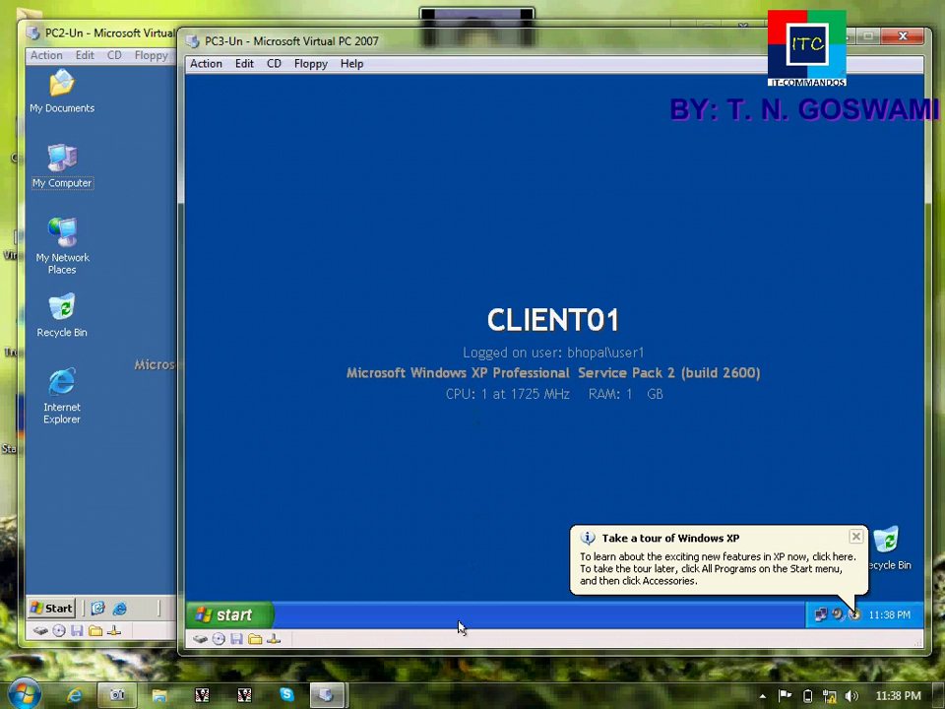
click(466, 670)
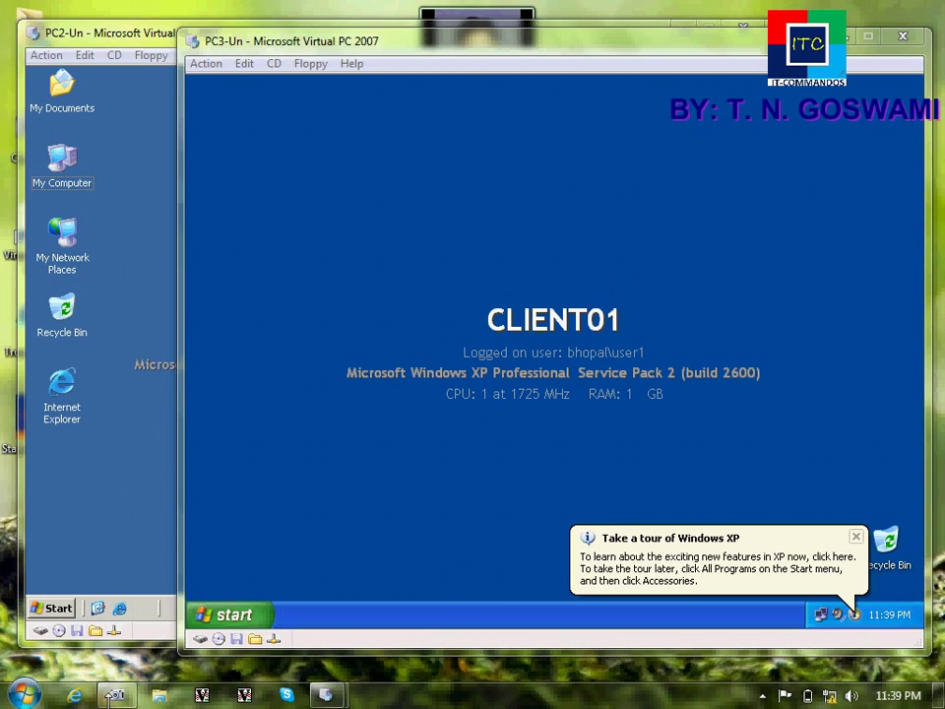